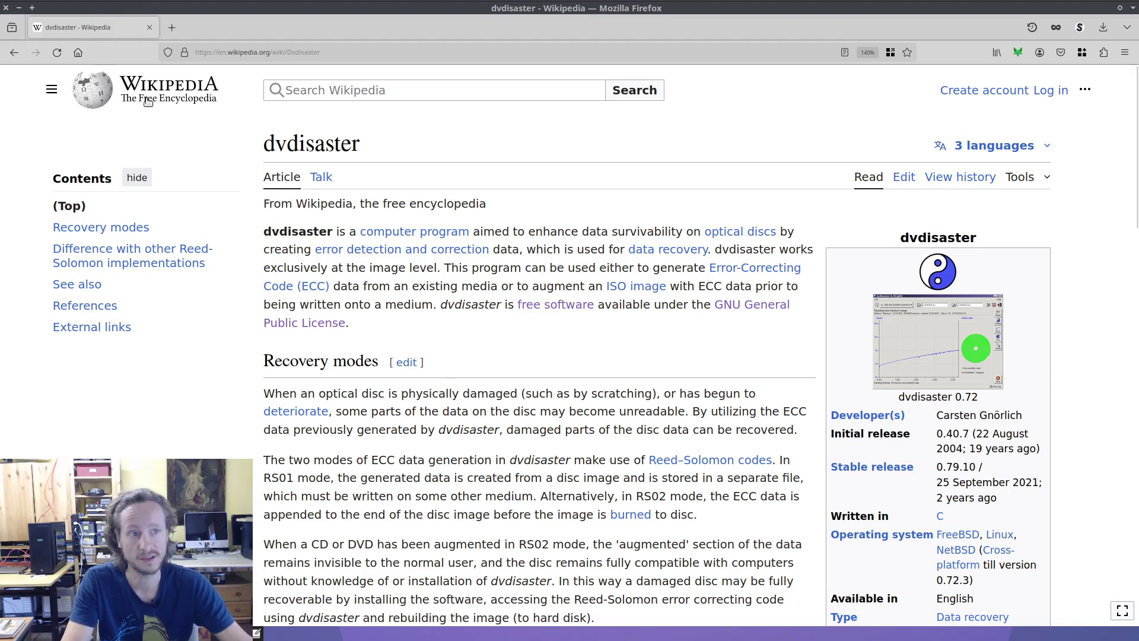
Step: Put the browser away, switch to the terminal and run "sudo apt install dvdisaster"
left_click(19, 8)
key("alt+Tab")
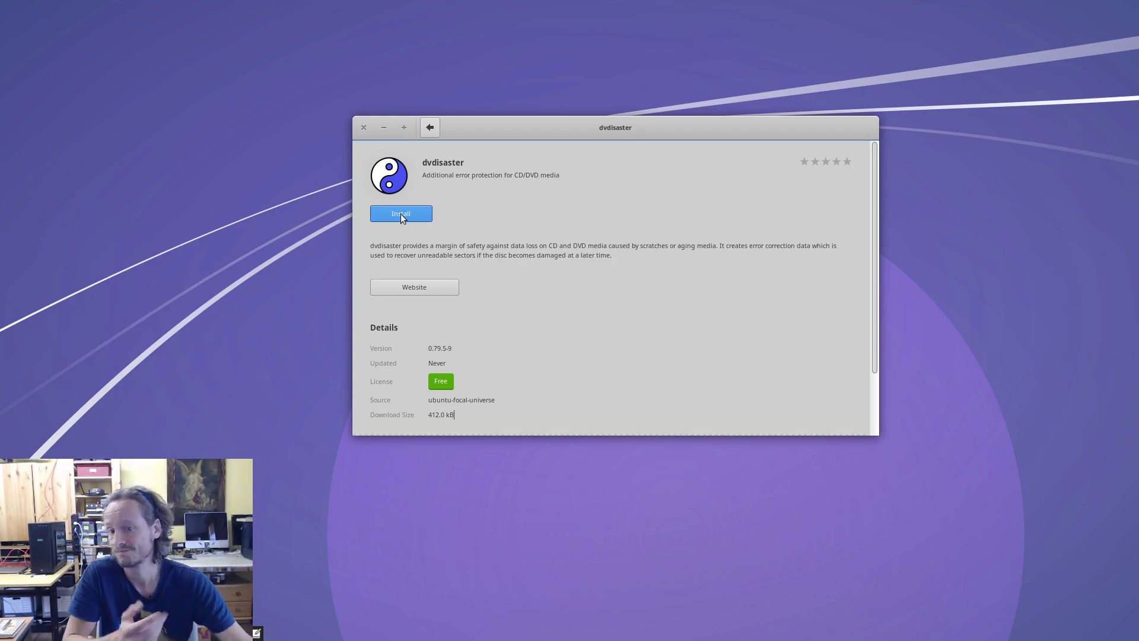
key("alt+Tab")
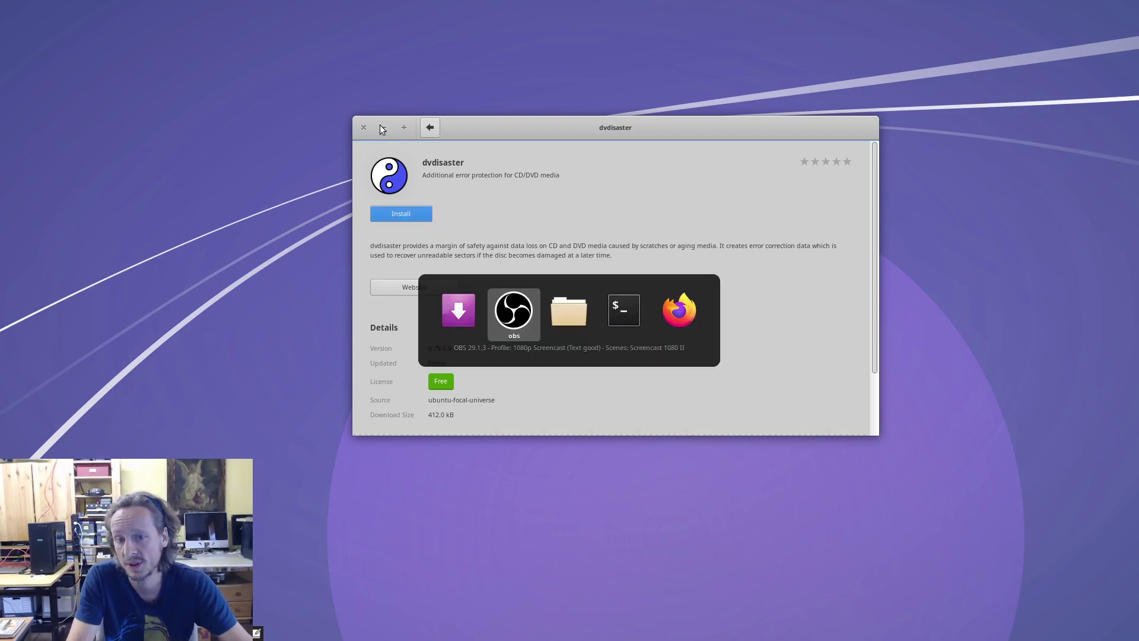
key("alt+Tab")
key("alt+Tab")
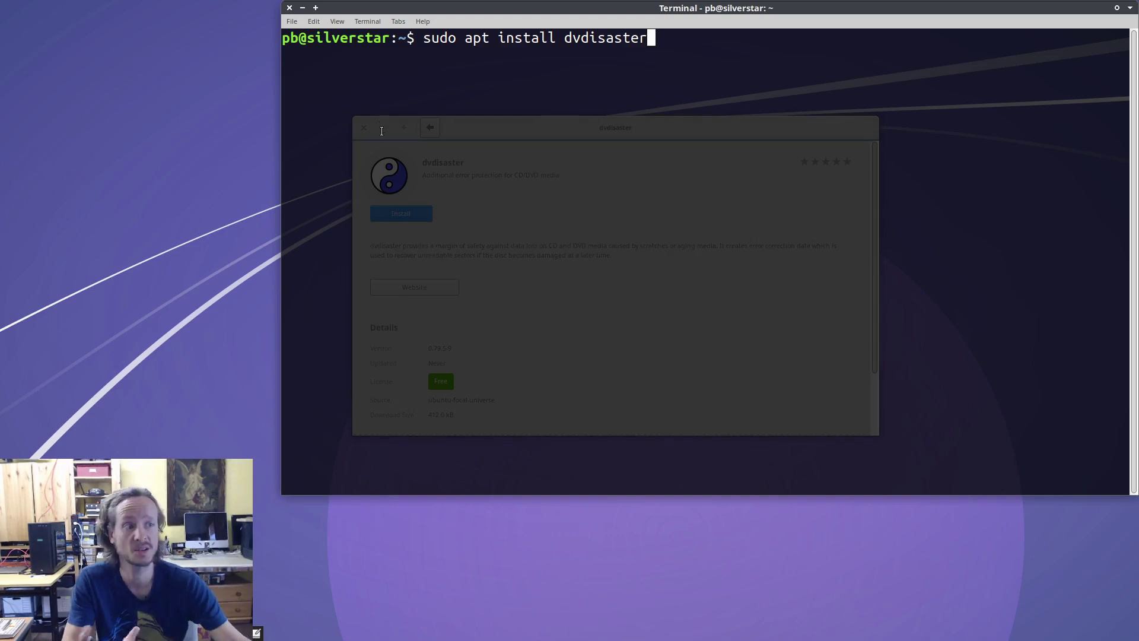
key("Return")
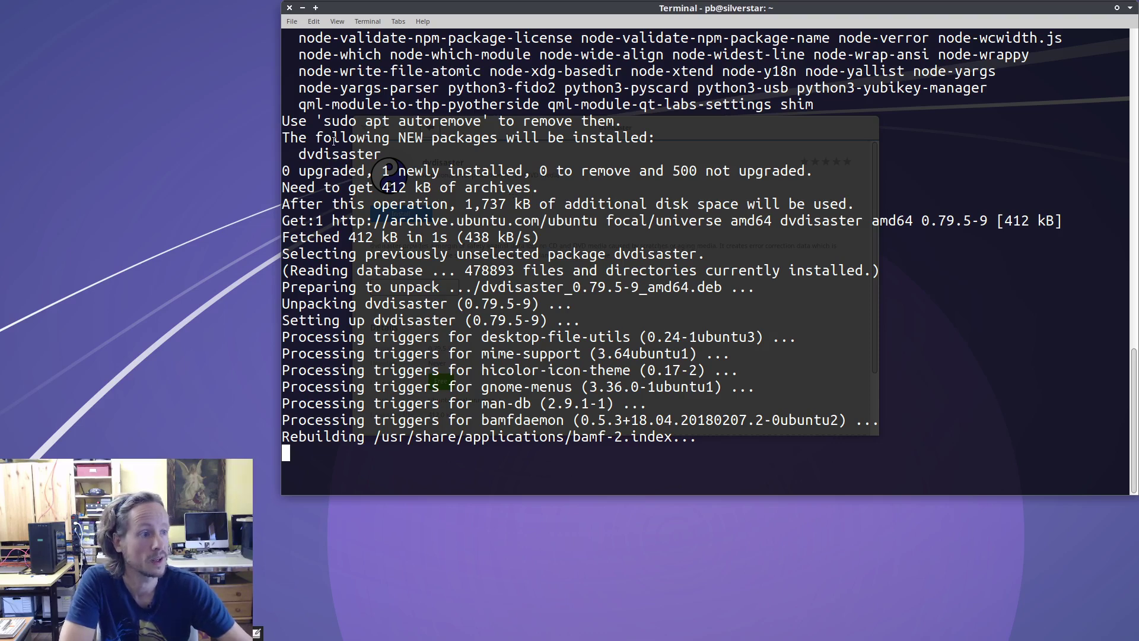
Step: Examine the new package, its download size and the additional disk space in the installation output
left_click_drag(399, 138, 646, 137)
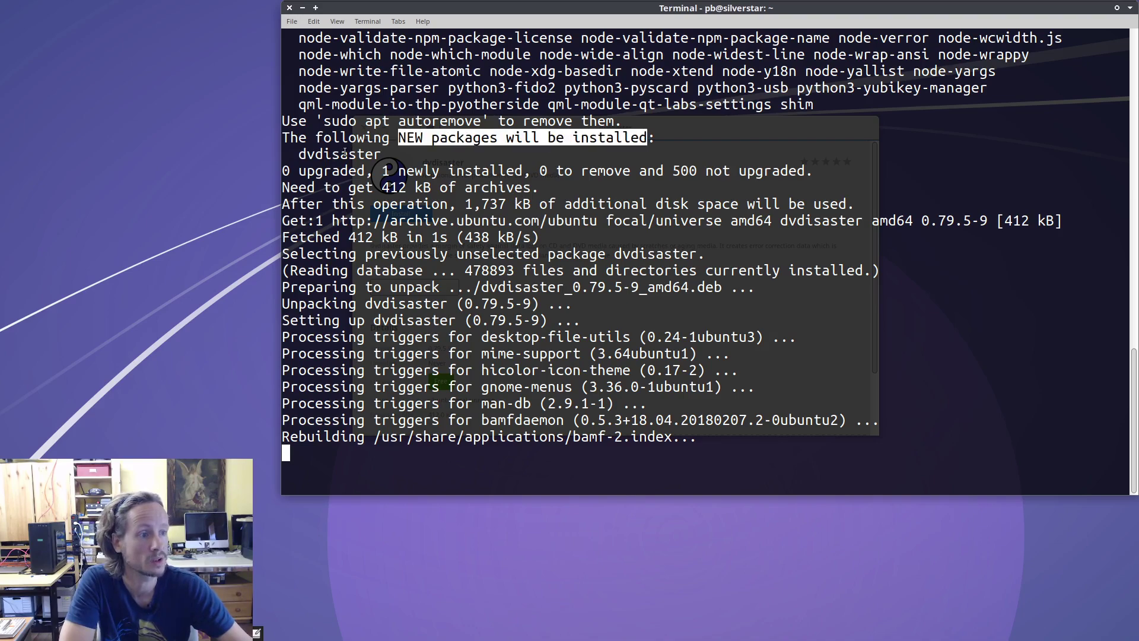
double_click(345, 153)
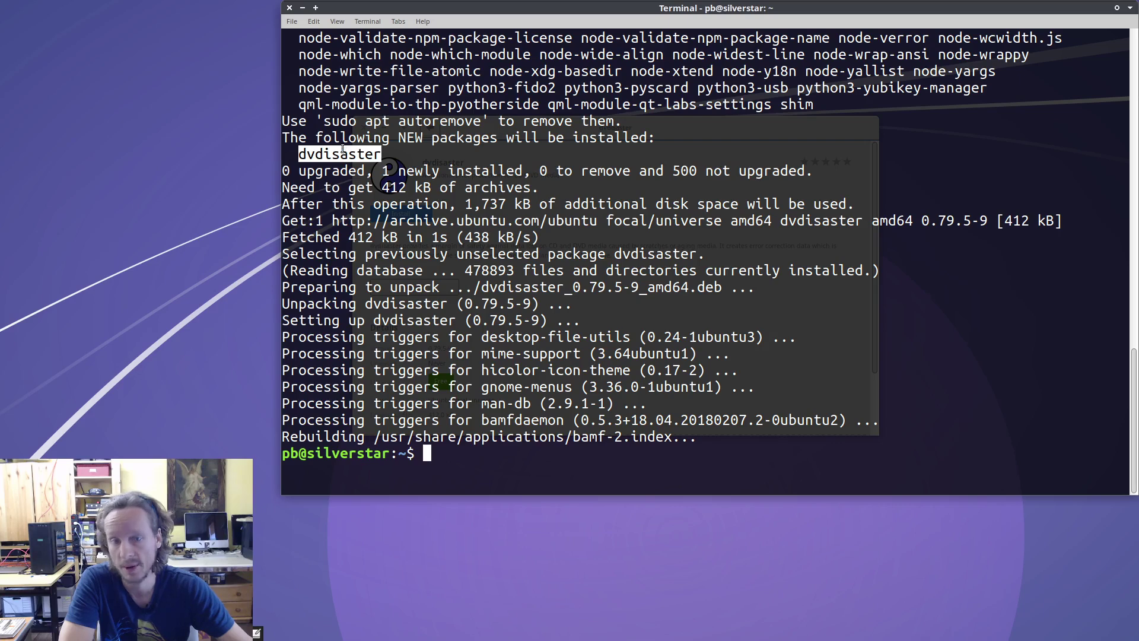
left_click_drag(385, 187, 407, 188)
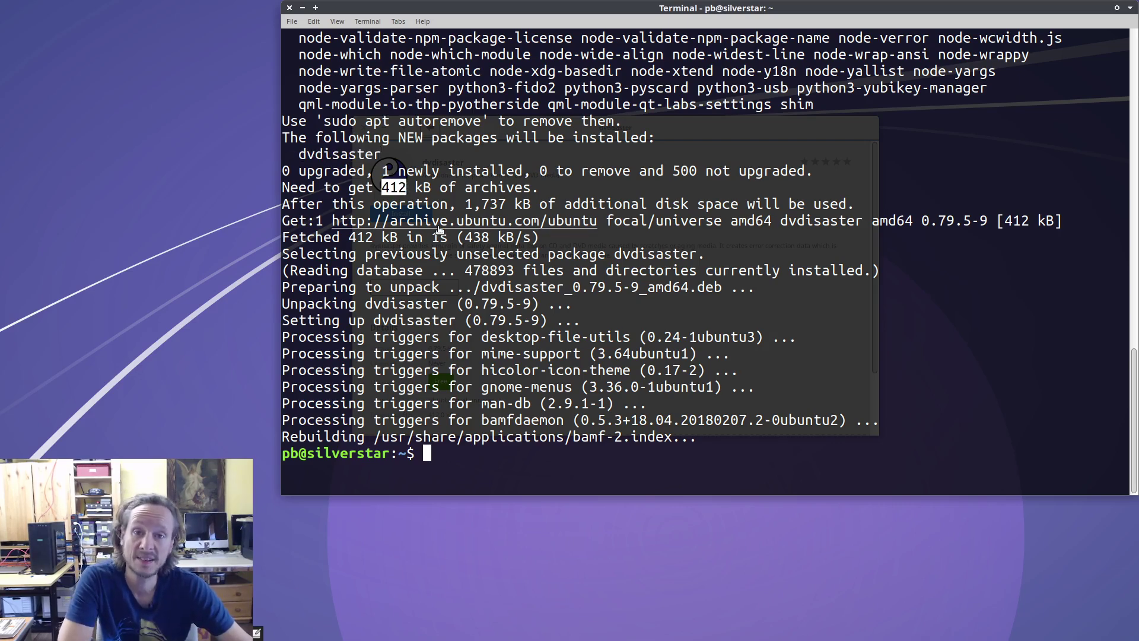
left_click_drag(465, 205, 505, 205)
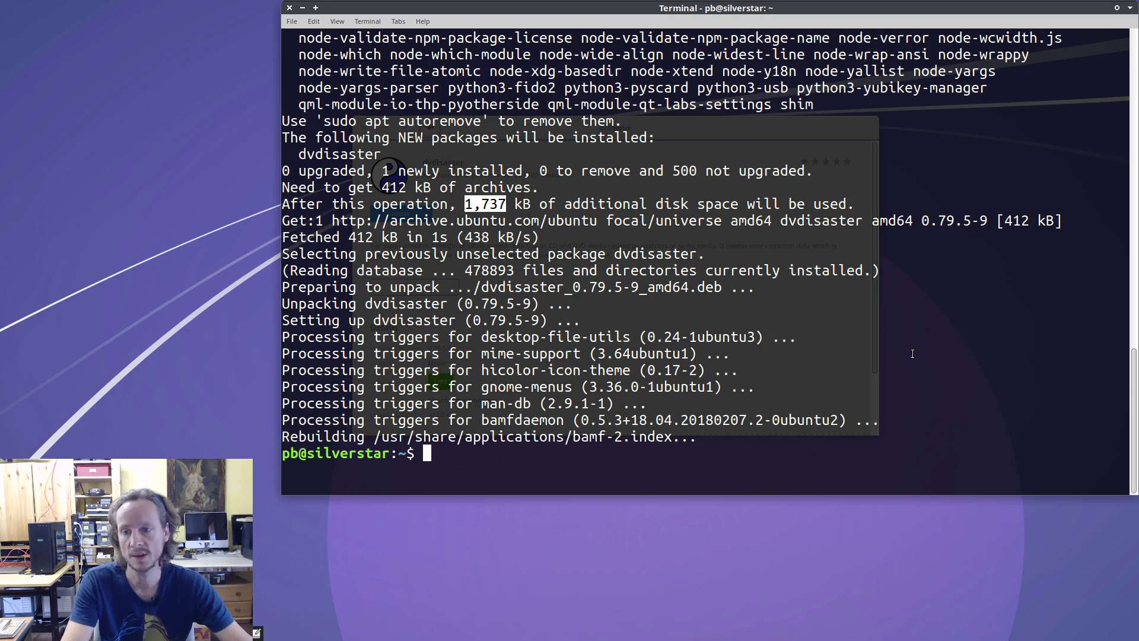
Step: Minimize the terminal, close the software store window and launch dvdisaster by searching for "dvdi" in the application finder
left_click(302, 7)
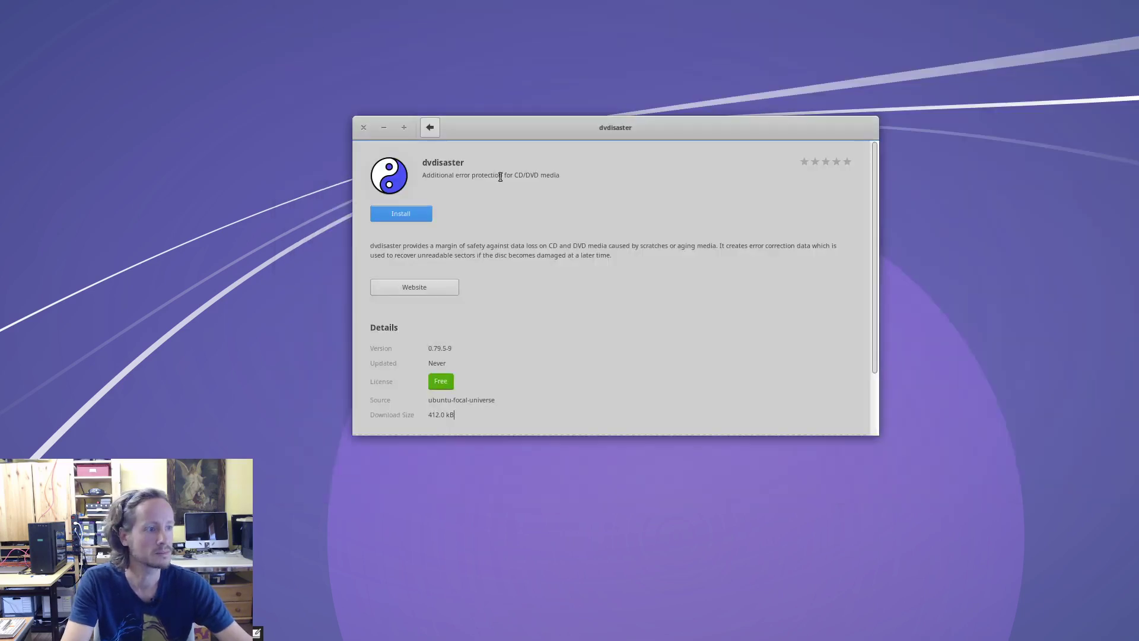
left_click(363, 127)
key("alt+Tab")
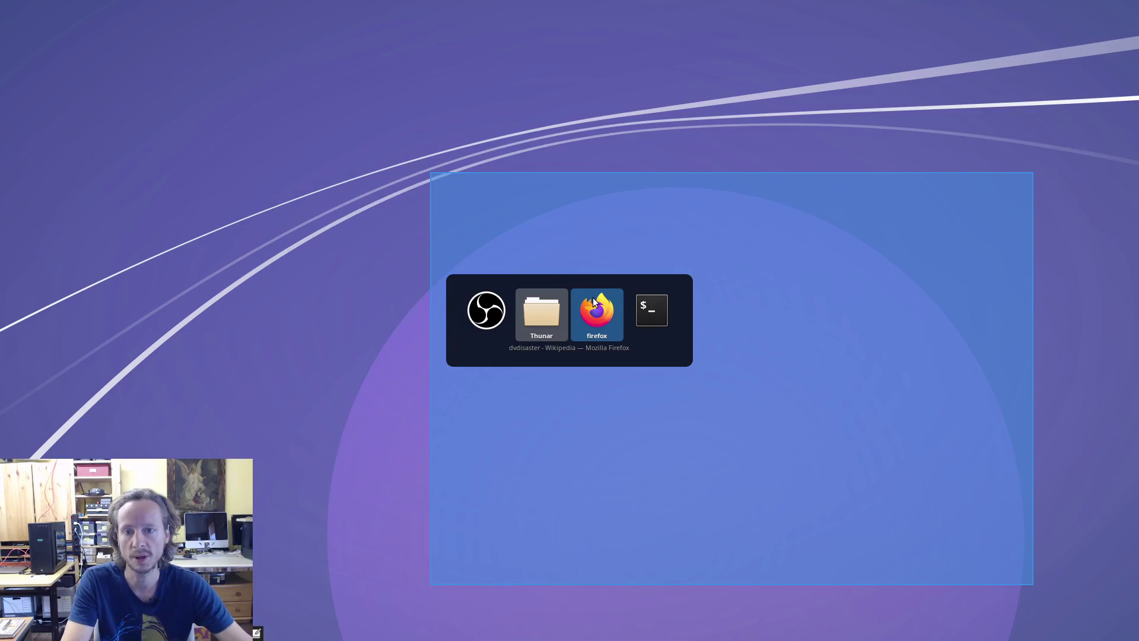
key("Escape")
key("alt+F3")
type("dvdi")
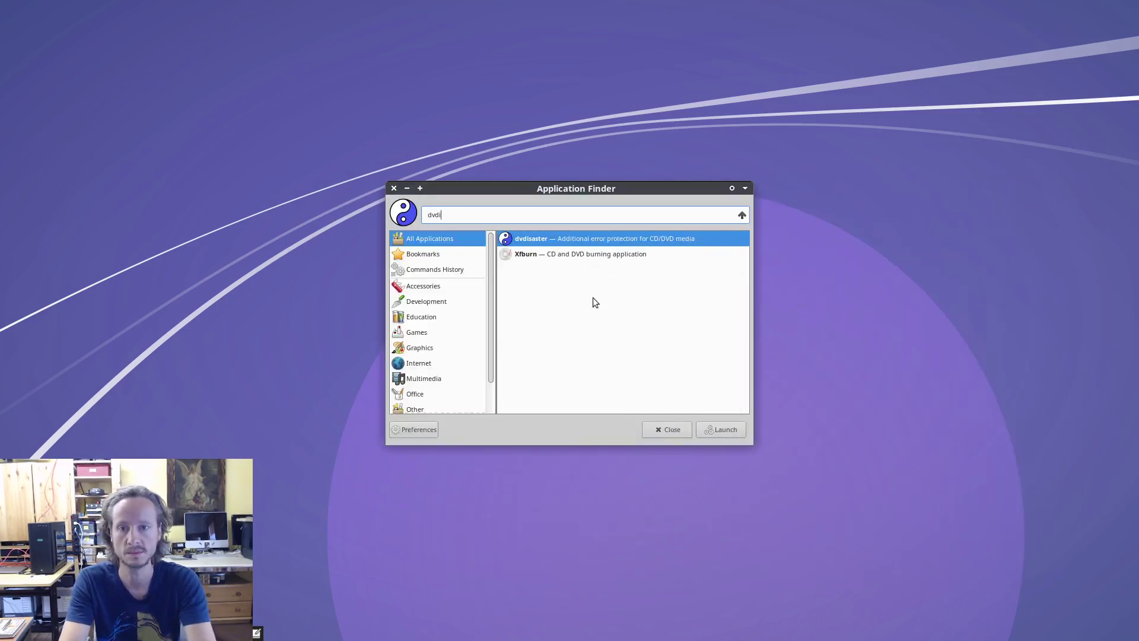
key("Return")
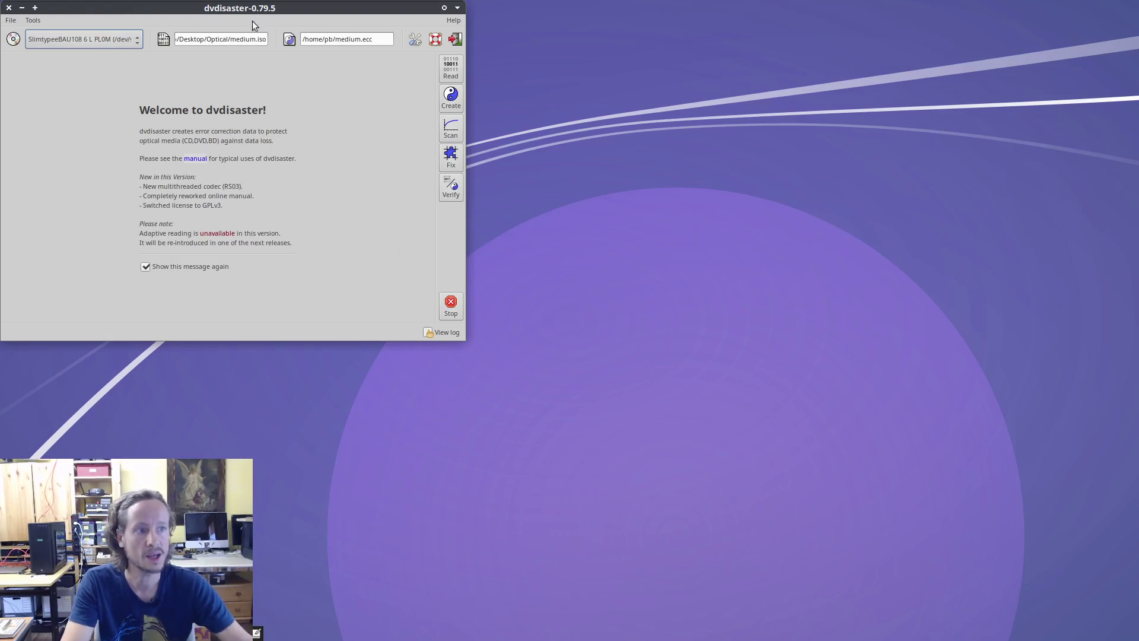
Step: Move and enlarge the dvdisaster window, and open the selection of the image file
left_click_drag(222, 6, 447, 69)
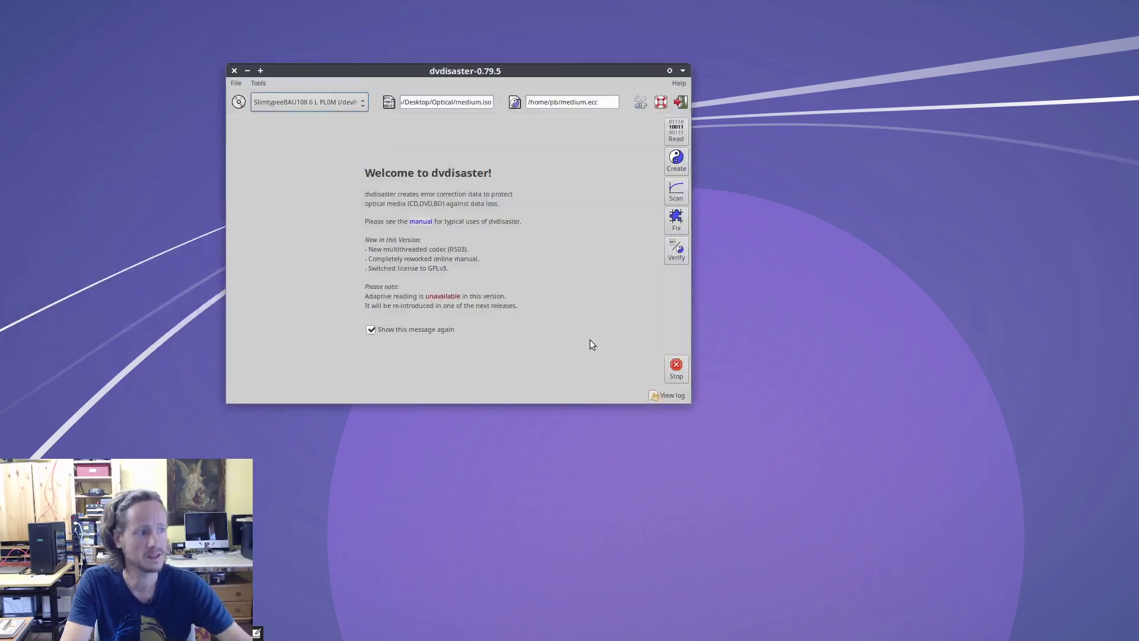
left_click_drag(590, 339, 718, 366)
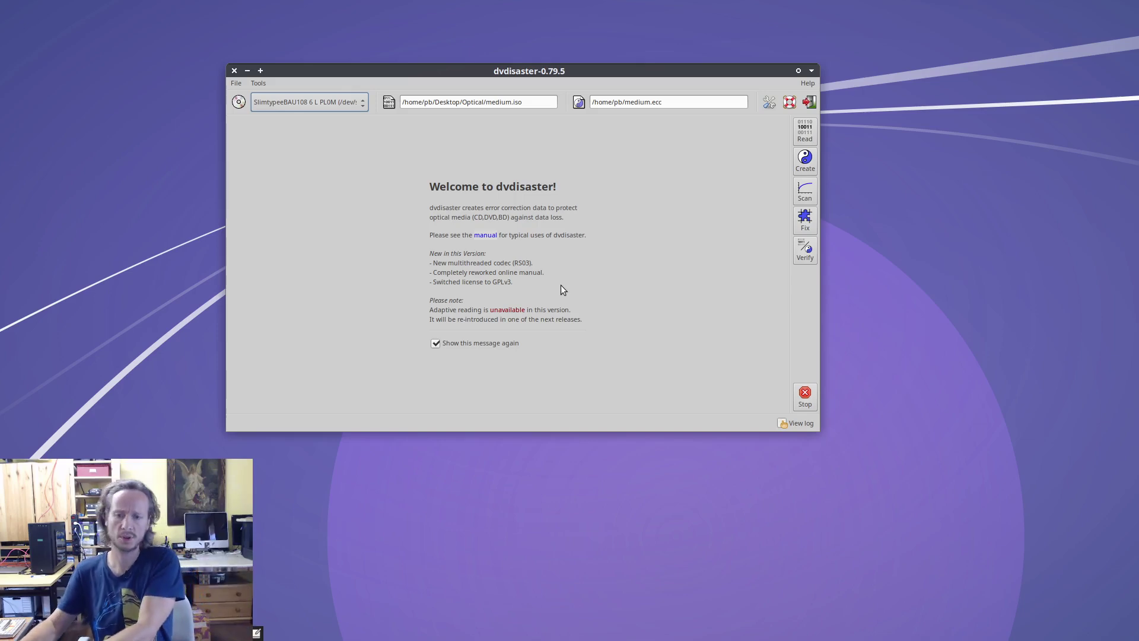
left_click(388, 102)
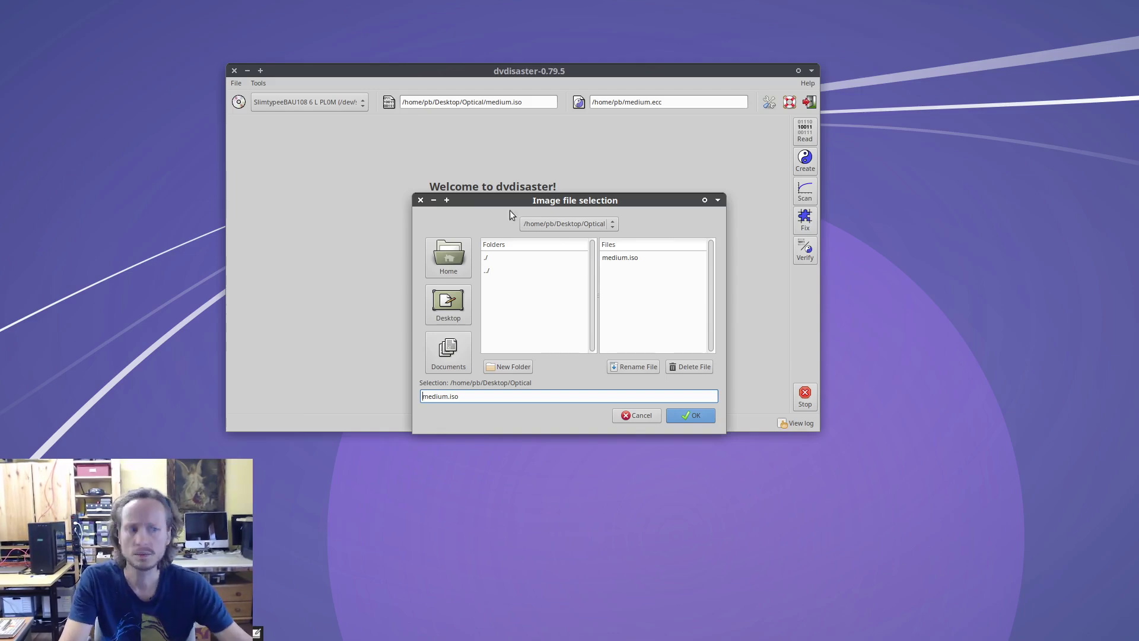
left_click(503, 395)
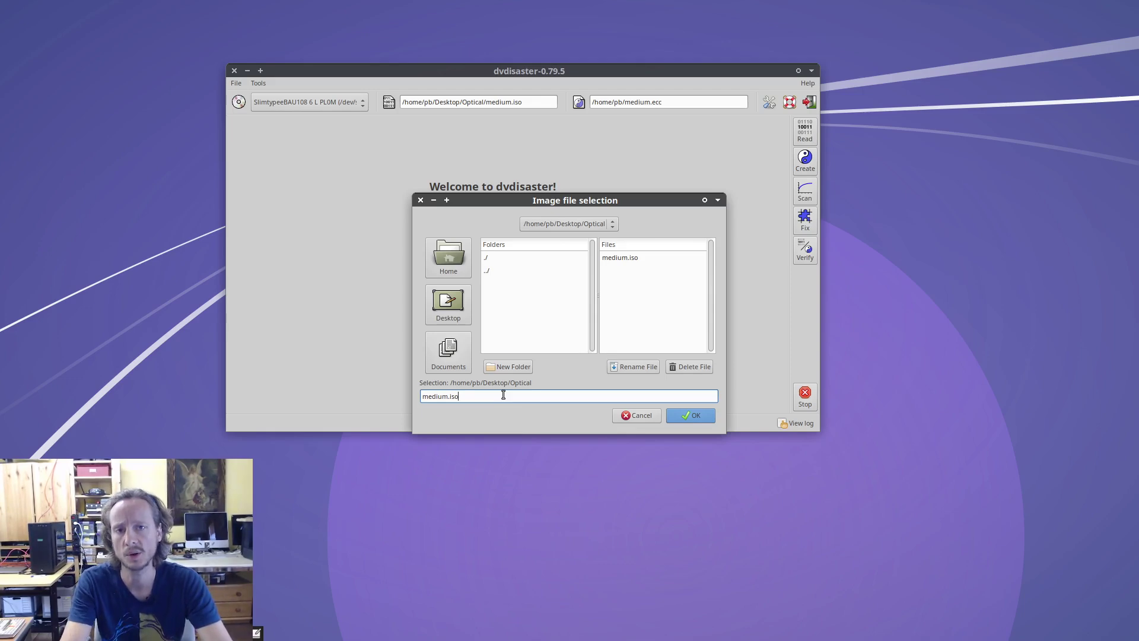
key("ctrl+a")
type("iso9660")
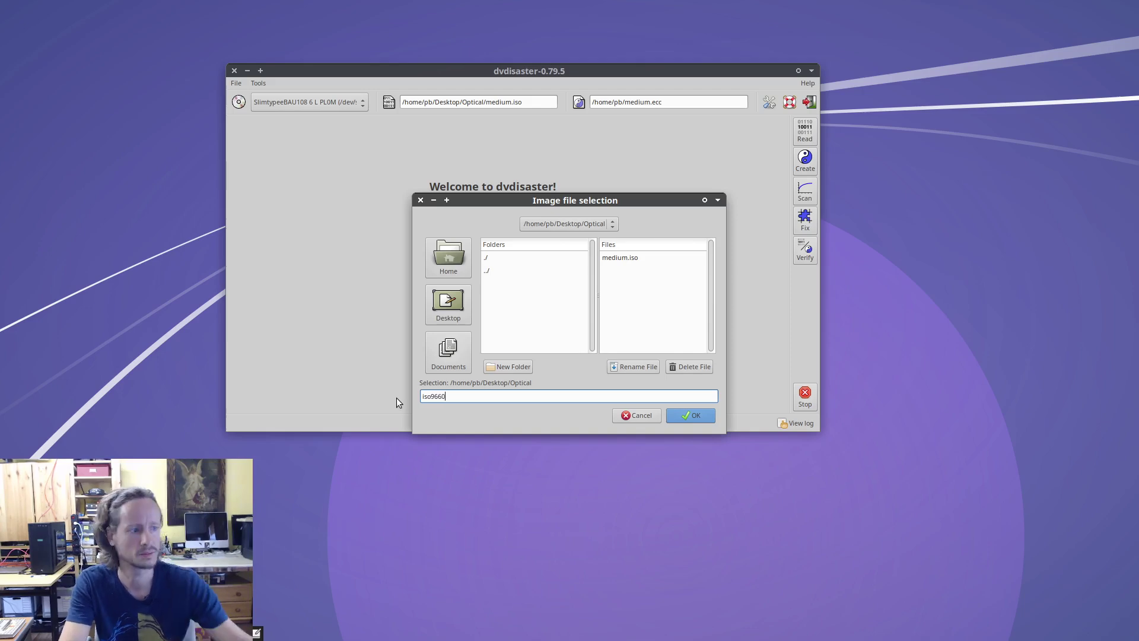
key("ctrl+a")
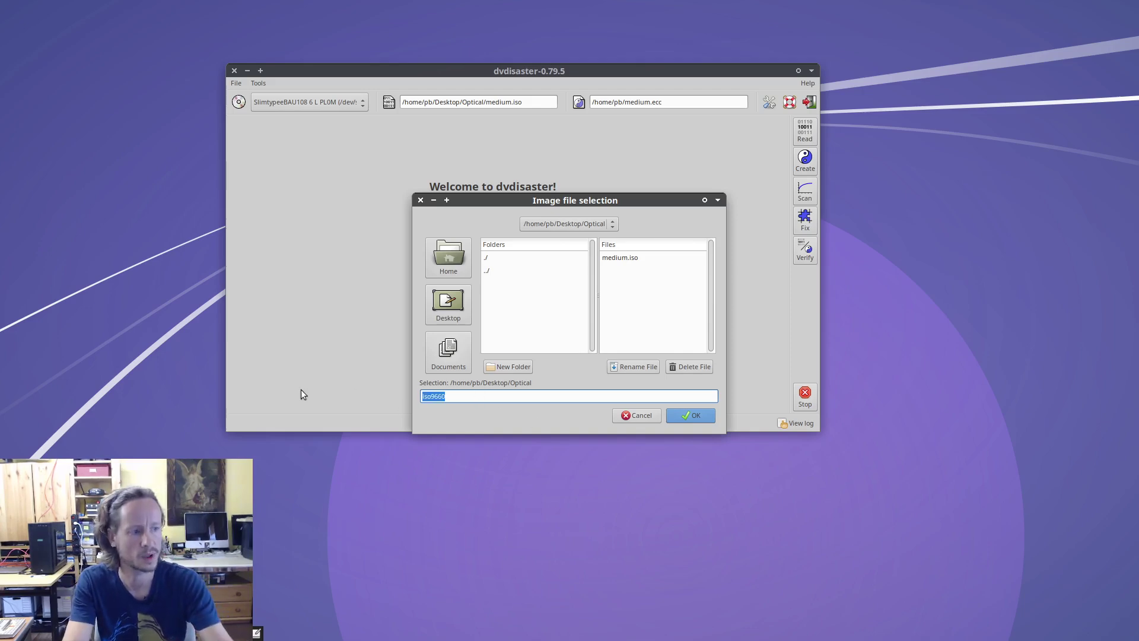
key("BackSpace")
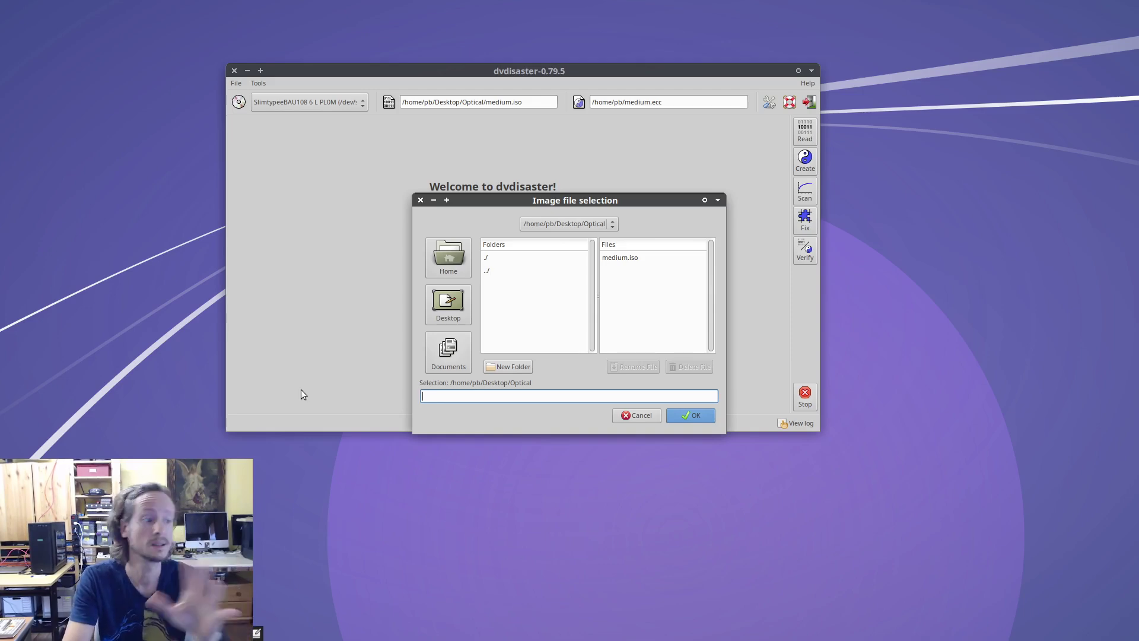
left_click(446, 296)
double_click(496, 296)
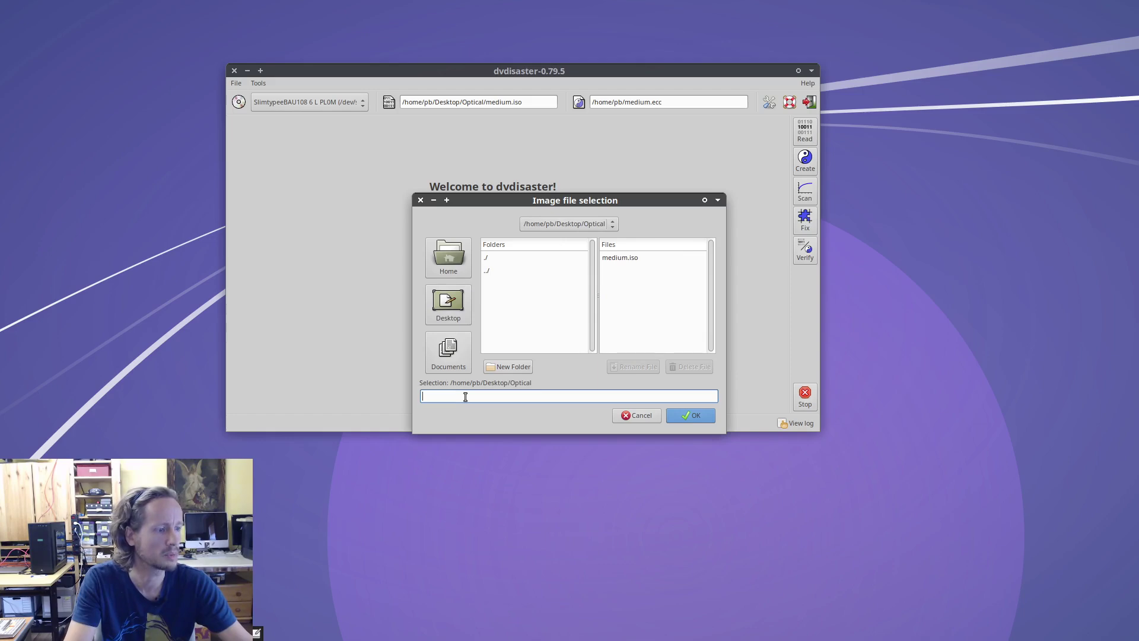
Step: Set medium.iso in the Desktop/Optical folder as the image file and start reading the disc into it
type("mediu")
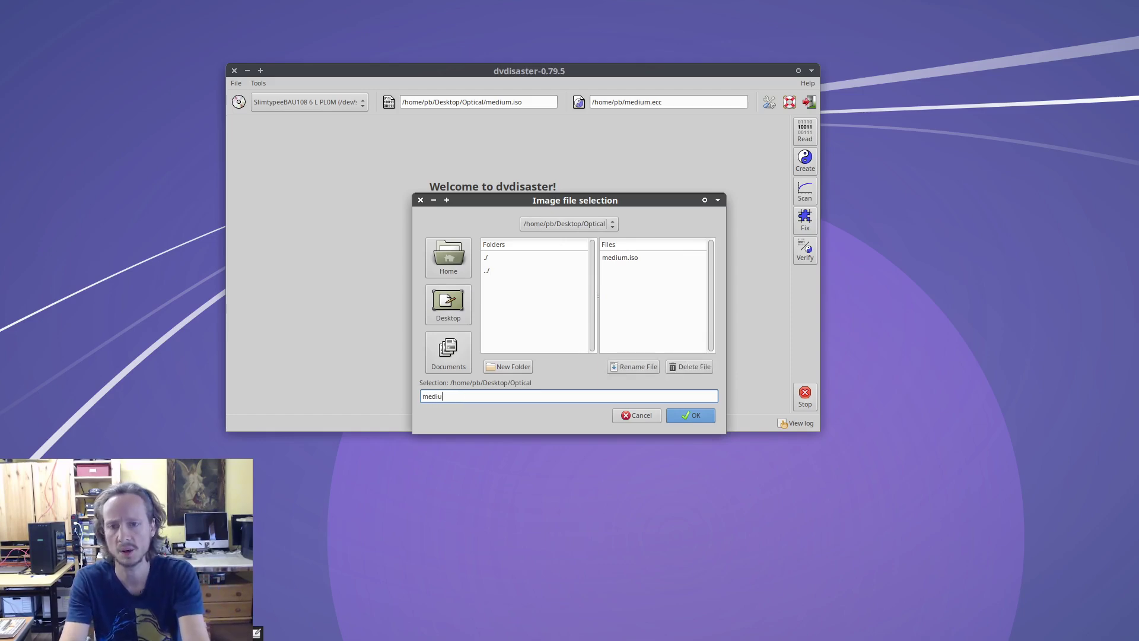
type("m.iso")
key("Return")
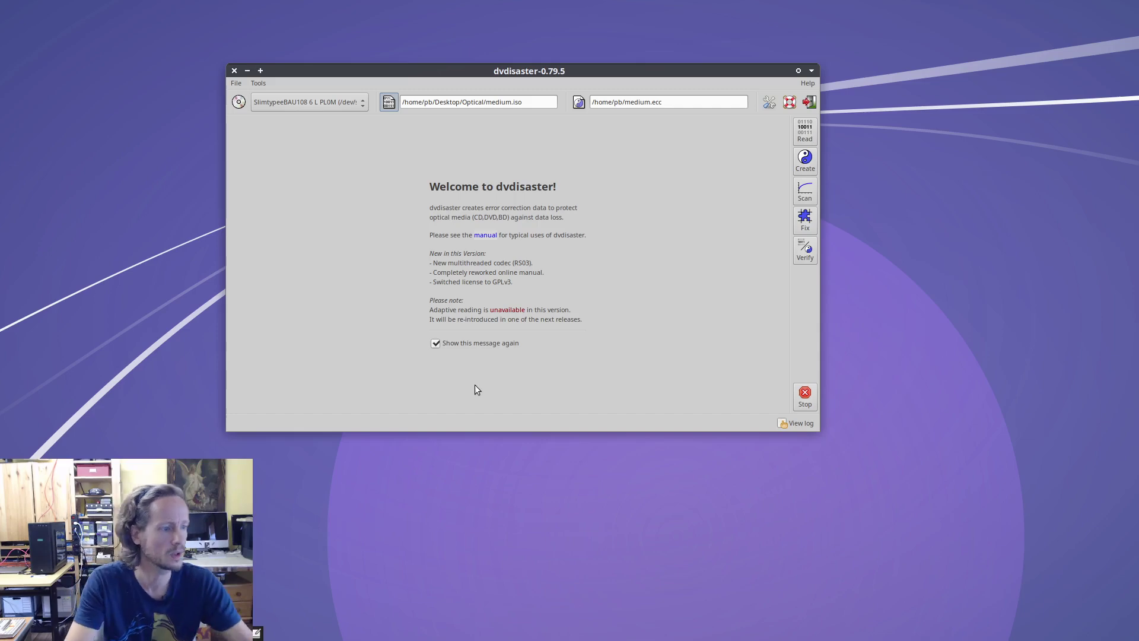
left_click(803, 134)
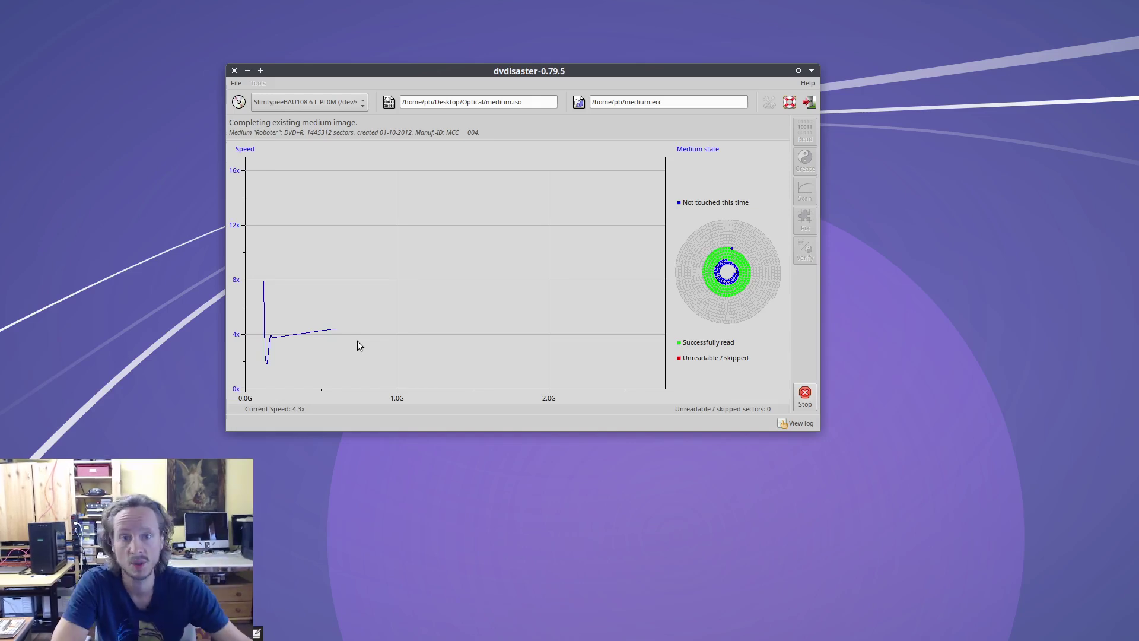
Step: Stop reading the disc and resume reading it into the existing medium.iso image, retrying if the drive is not ready
left_click(805, 397)
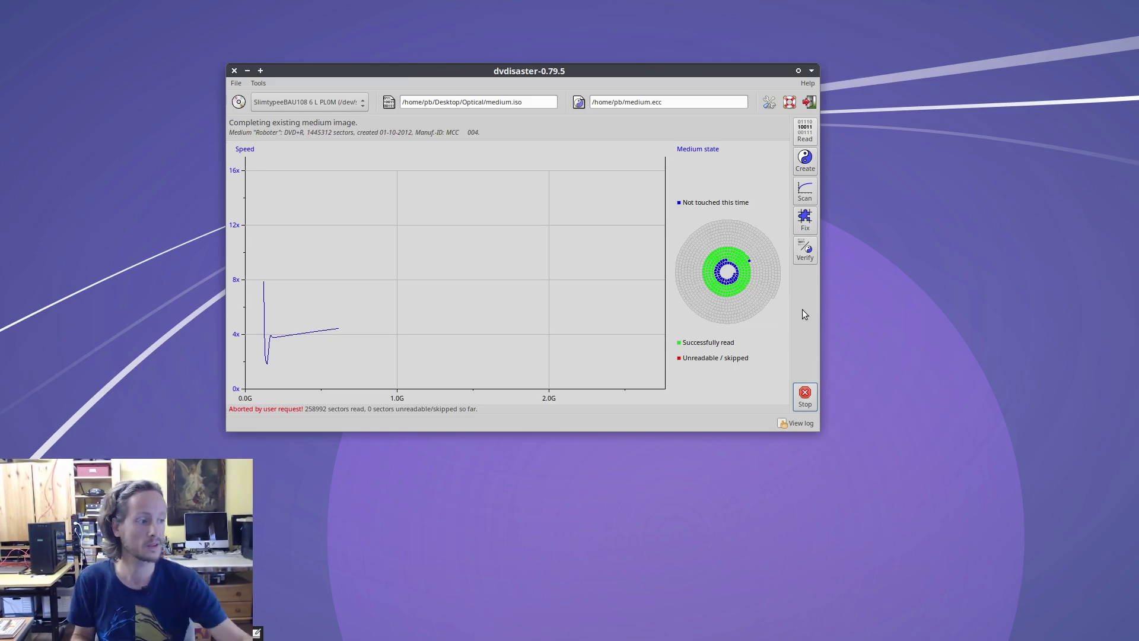
left_click(808, 136)
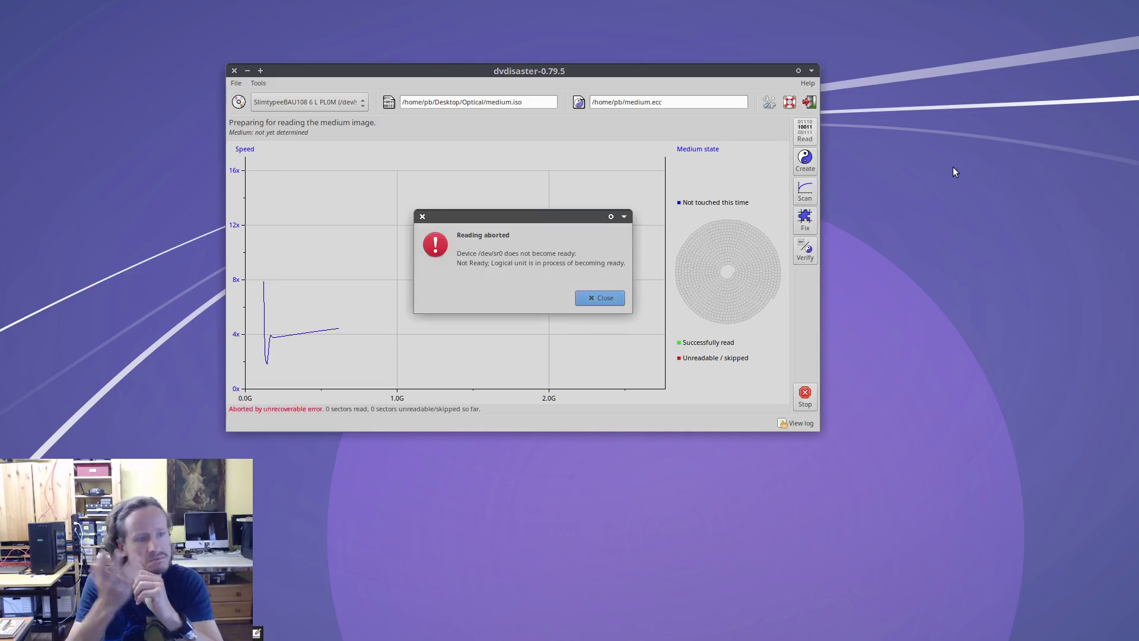
left_click(605, 299)
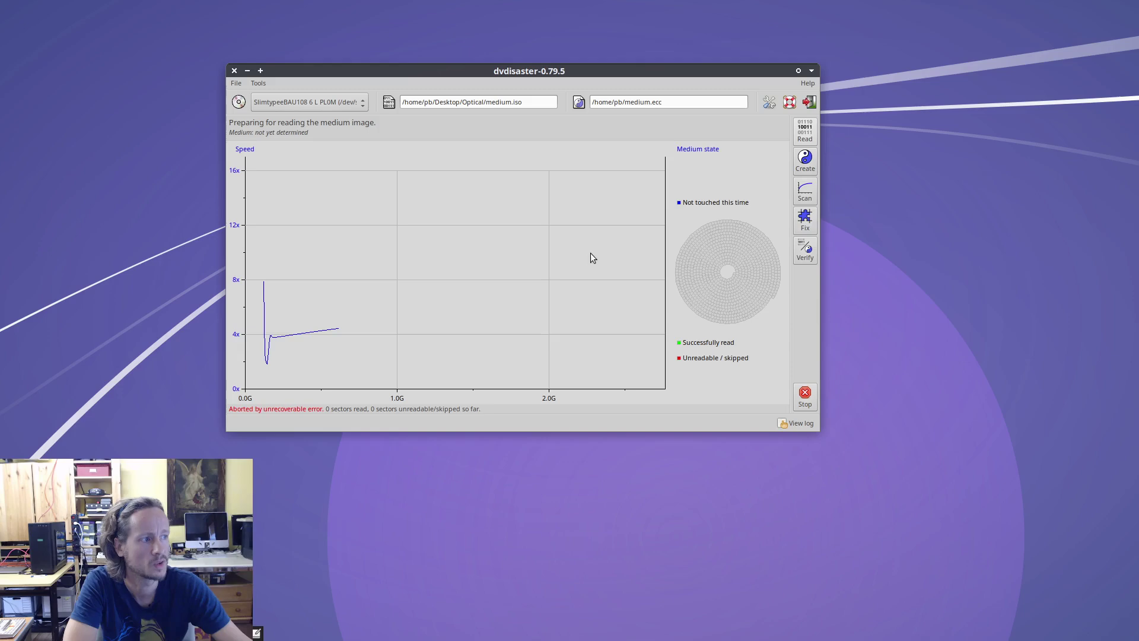
left_click(804, 136)
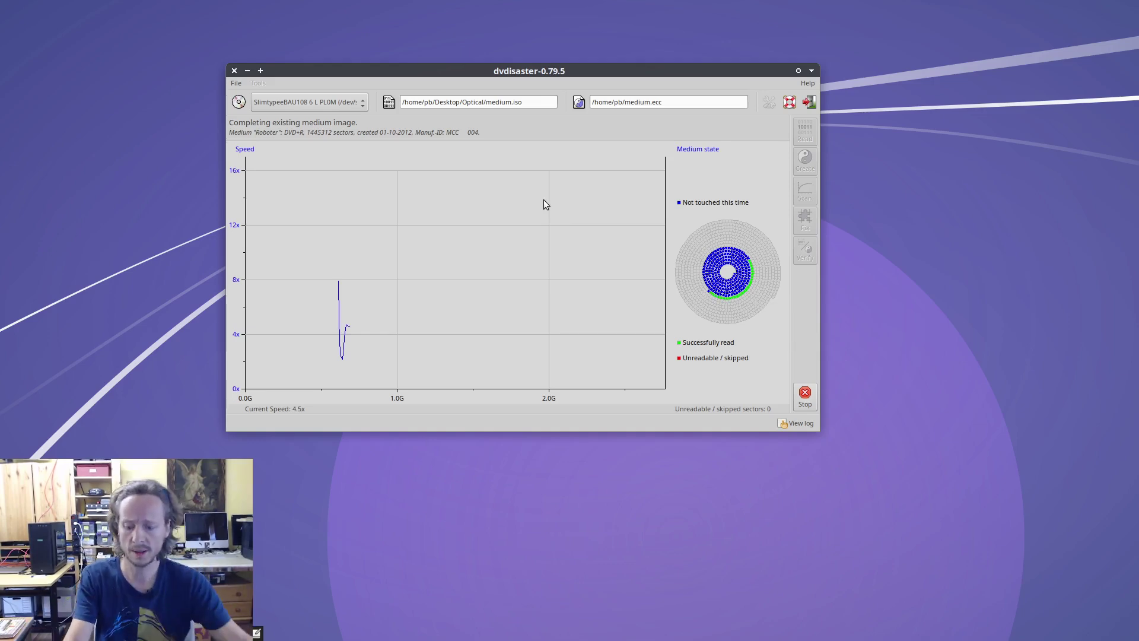
Step: Switch to the file manager's read_patterns folder and view dvdisaster-CD_bad_sectors-reread.png enlarged in the full image viewer
key("alt+Tab")
key("alt+Tab")
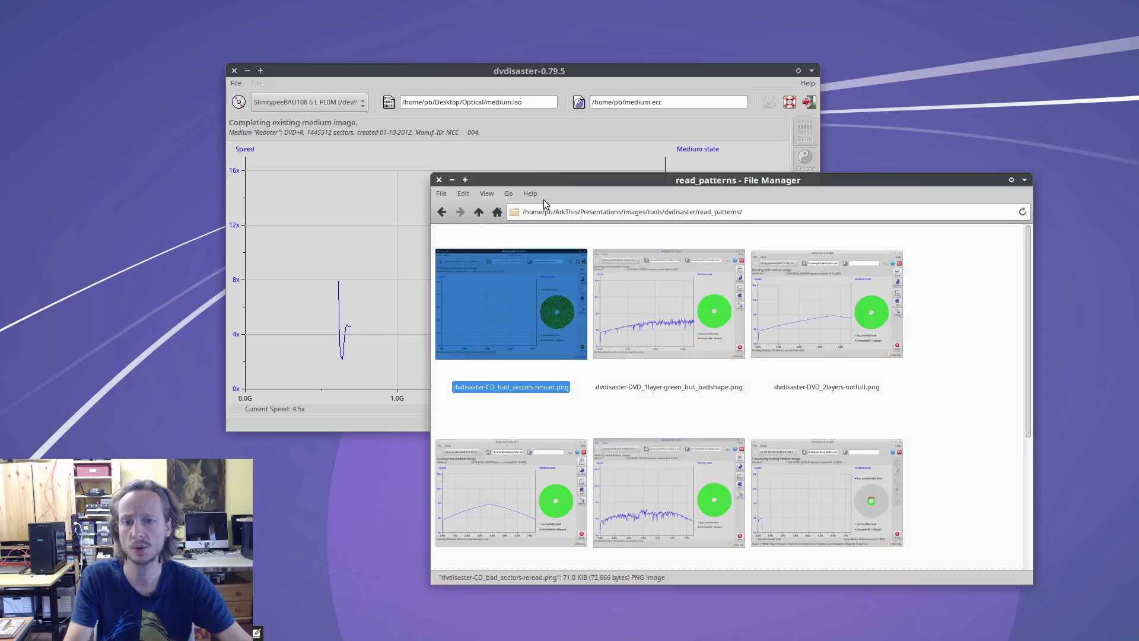
right_click(509, 318)
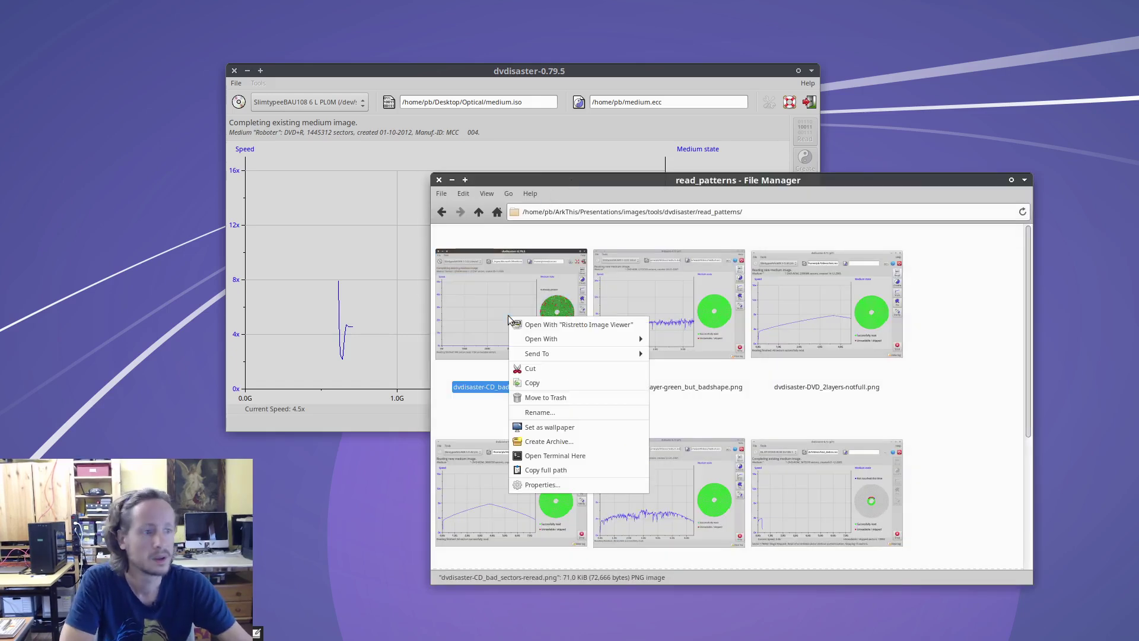
mouse_move(618, 343)
left_click(705, 340)
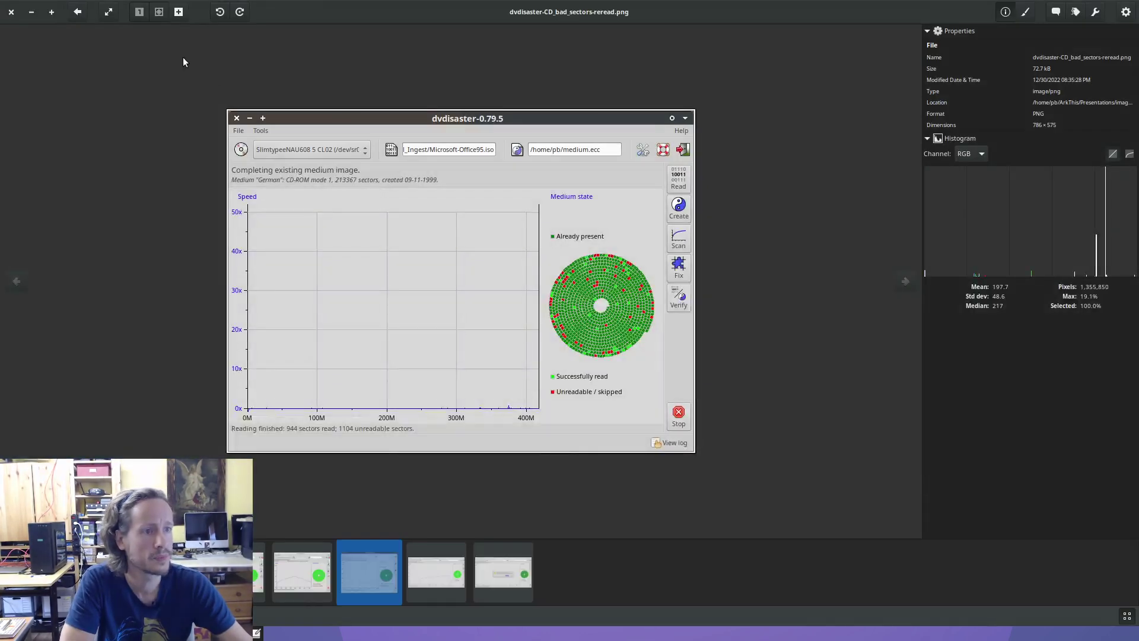
left_click(179, 12)
left_click(222, 66)
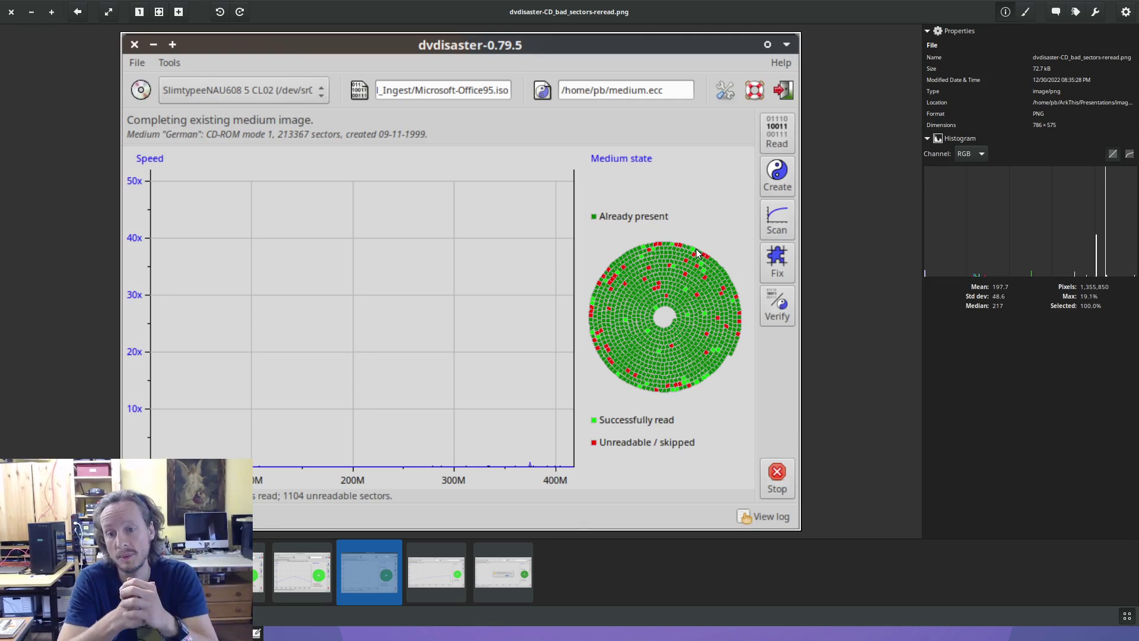
Step: Compare the unreadable sectors in the example screenshots try1.png and try2.png
scroll(522, 257, "down", 1)
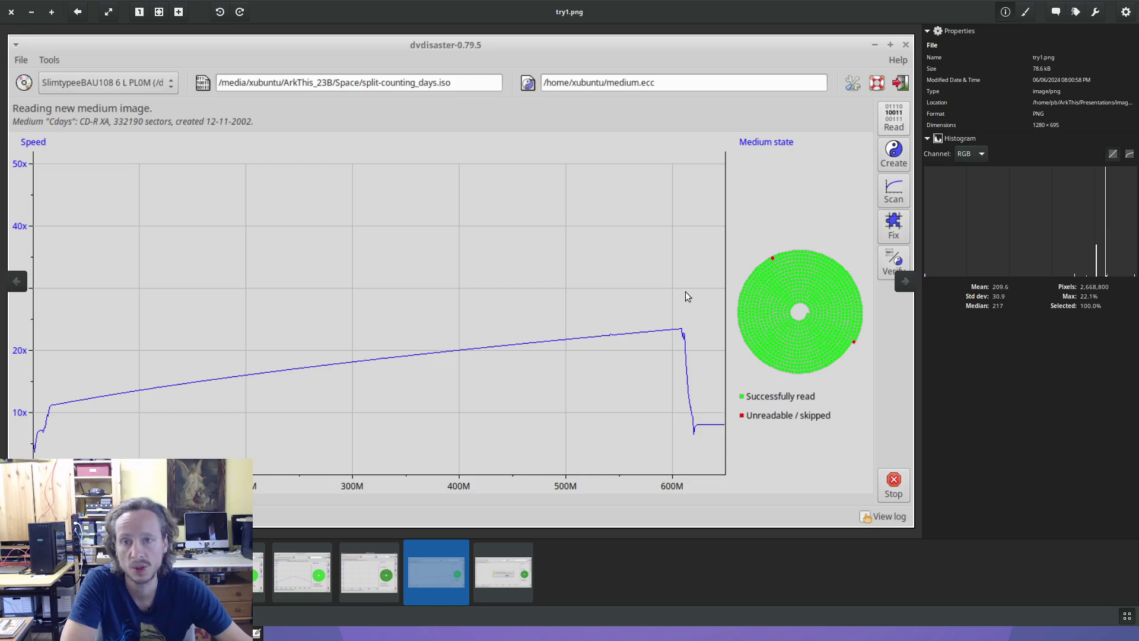
key("Right")
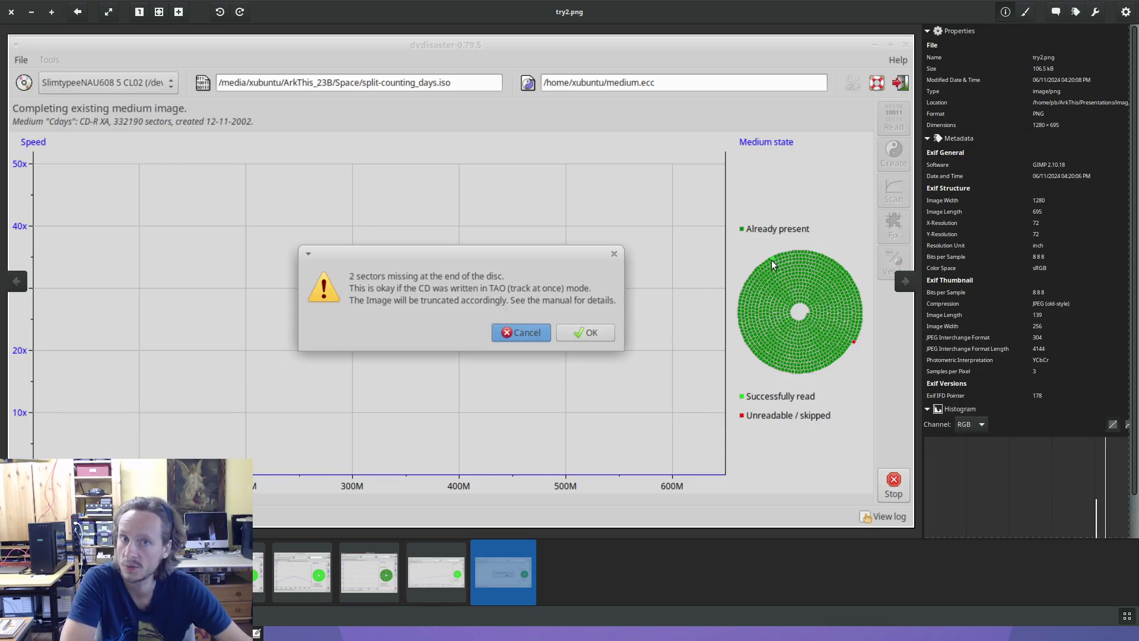
key("Left")
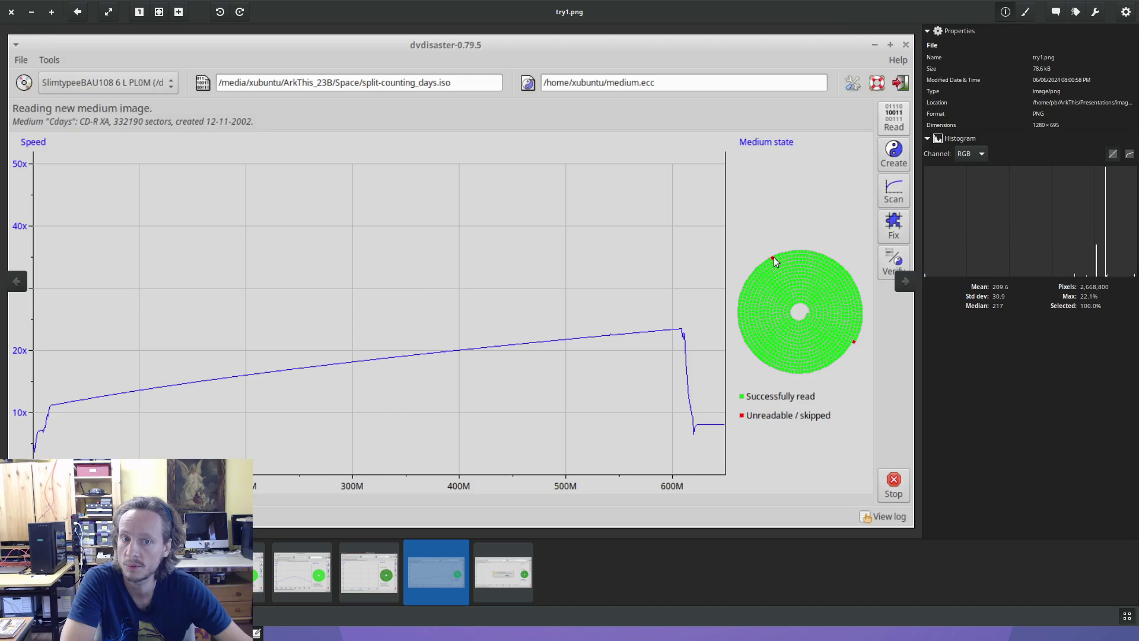
key("Right")
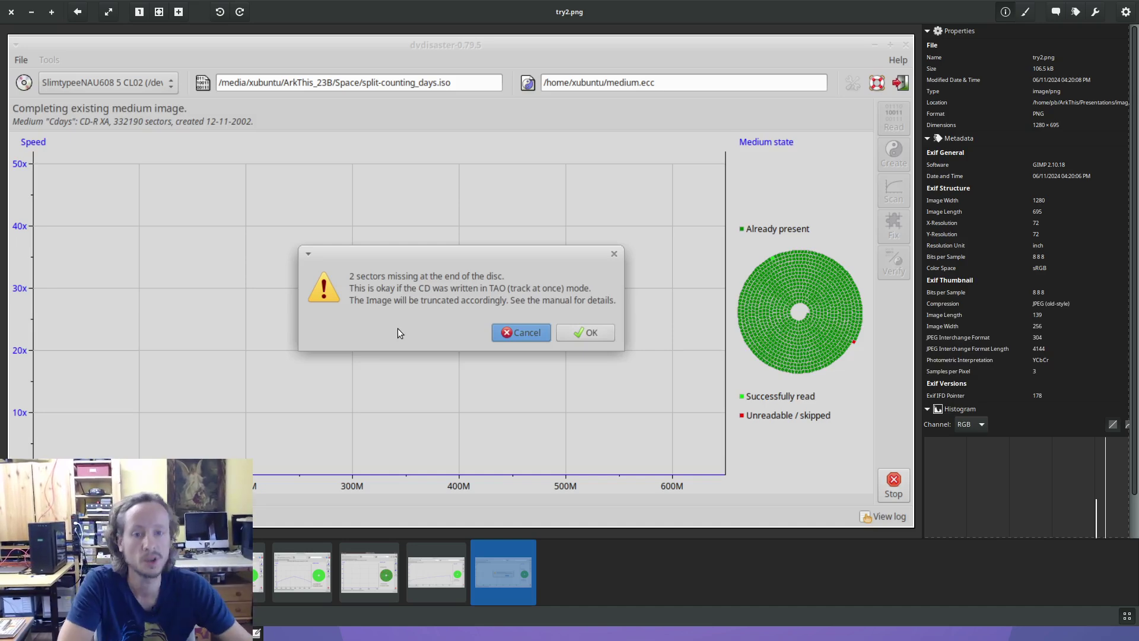
Step: Examine the example screenshots dvdisaster-DVD_scrambled_CSS.png, dvdisaster-DVD_green_but_badshape.png and dvdisaster-DVD_1layer-green_but_badshape.png for their read patterns
key("Left")
scroll(228, 296, "down", 1)
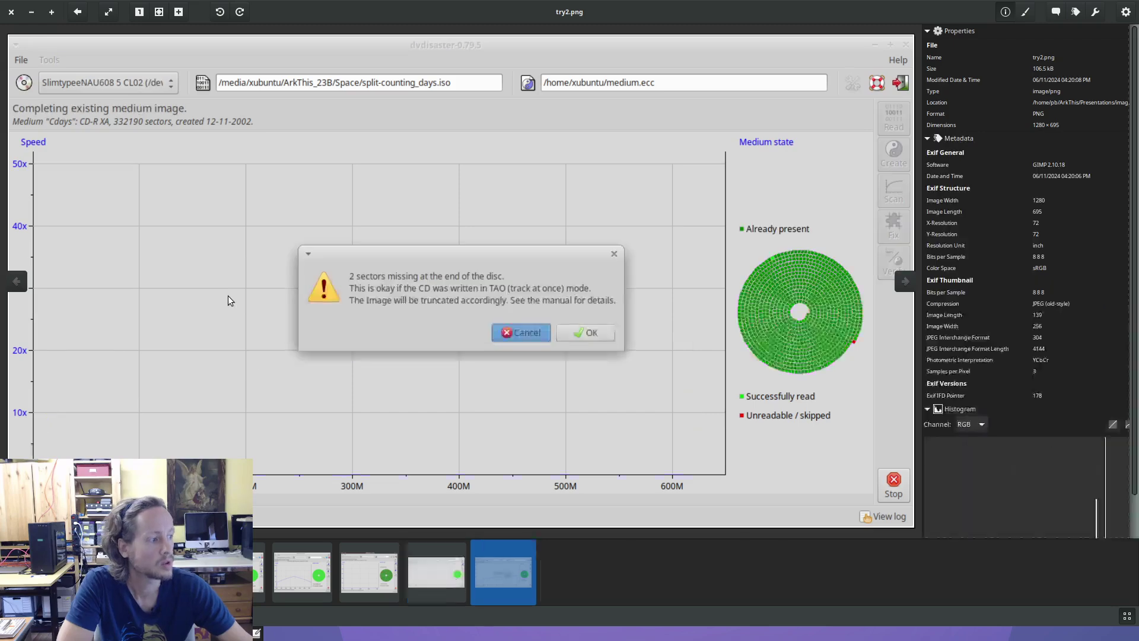
scroll(228, 295, "up", 4)
scroll(228, 295, "up", 2)
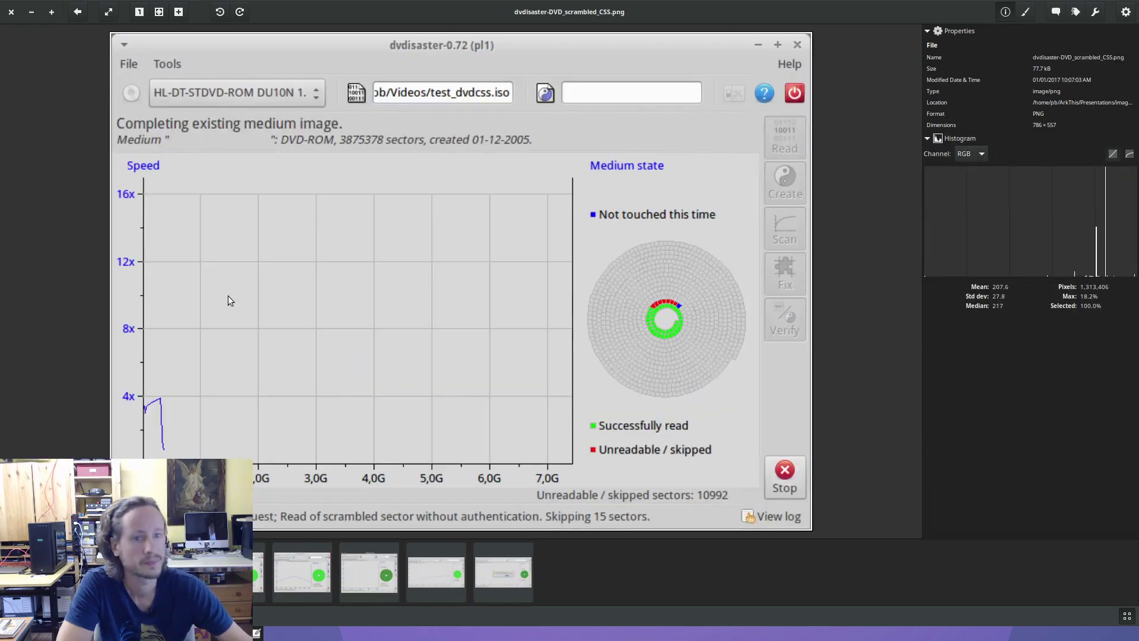
scroll(228, 295, "up", 1)
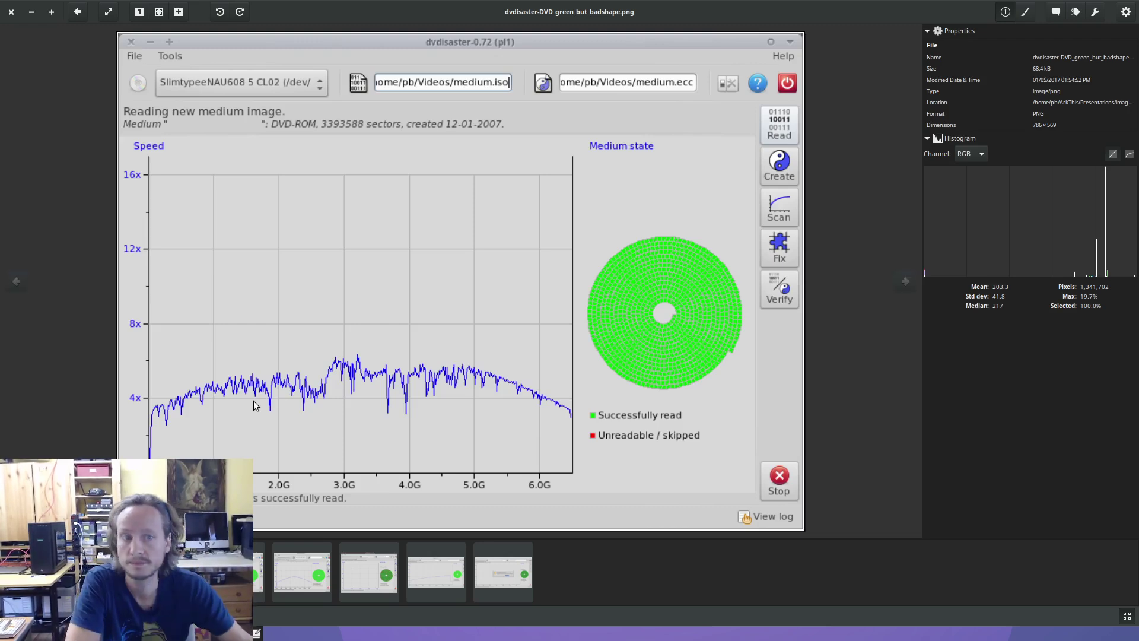
scroll(255, 405, "down", 1)
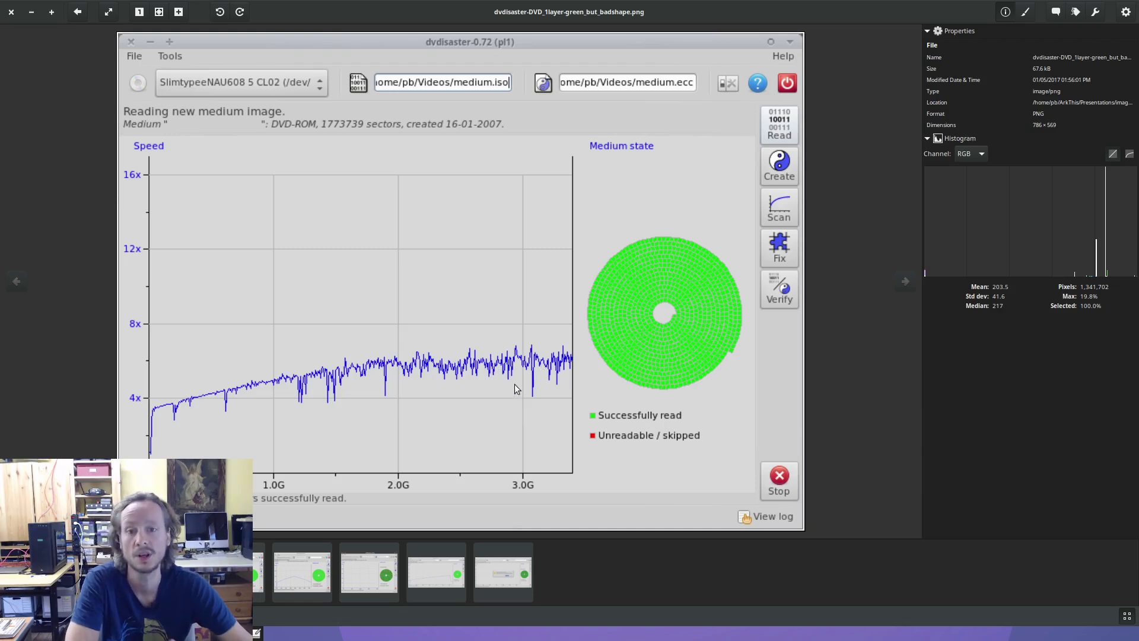
Step: Compare the speed curves in dvdisaster-DVD_2layers-notfull.png and dvdisaster-DVD_2layers-perfect.png, ending on dvdisaster-CD_bad_sectors-reread.png
key("space")
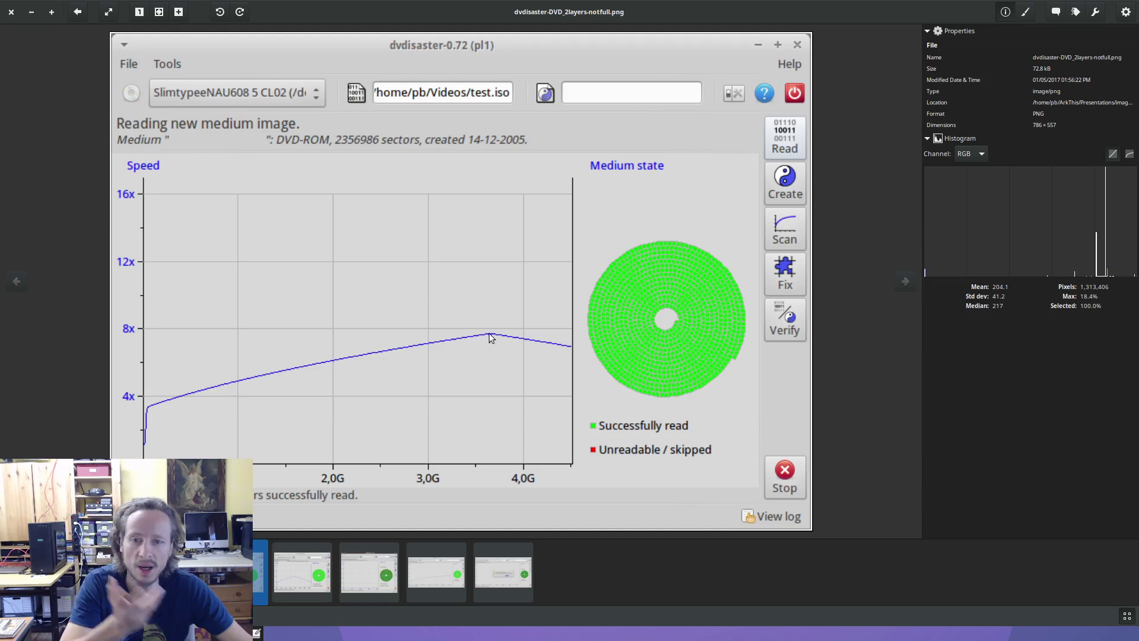
key("Right")
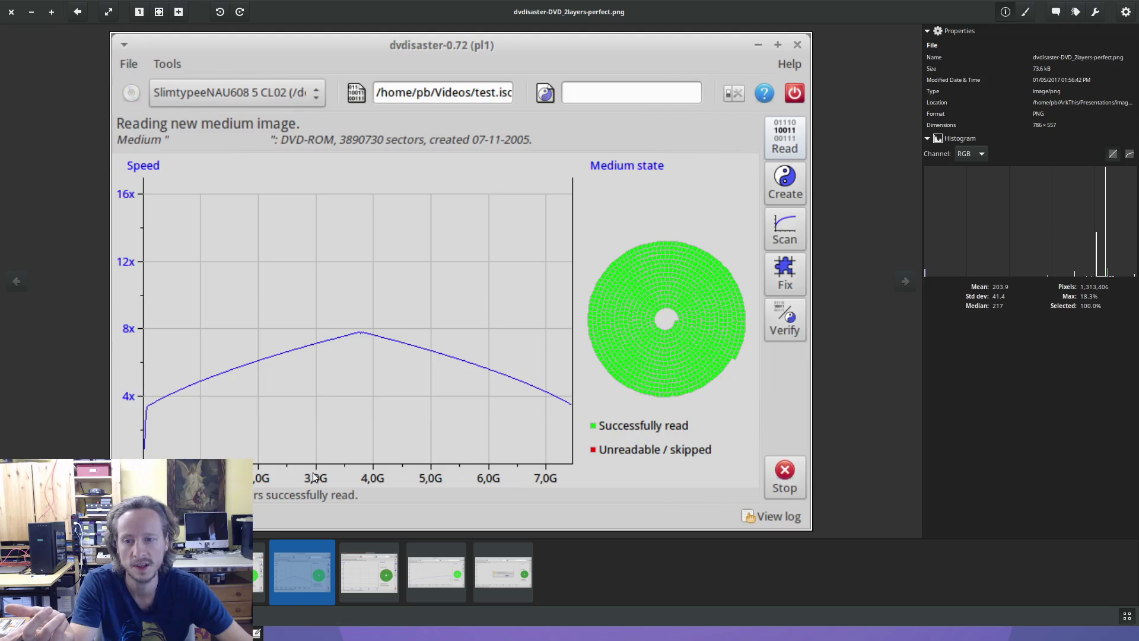
key("Left")
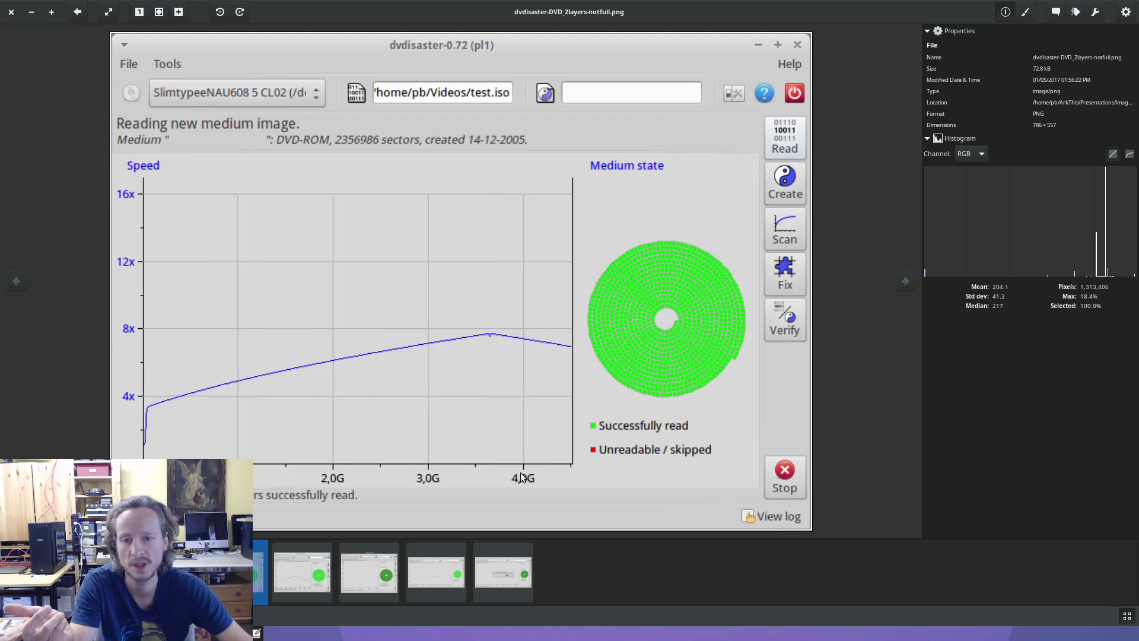
key("Right")
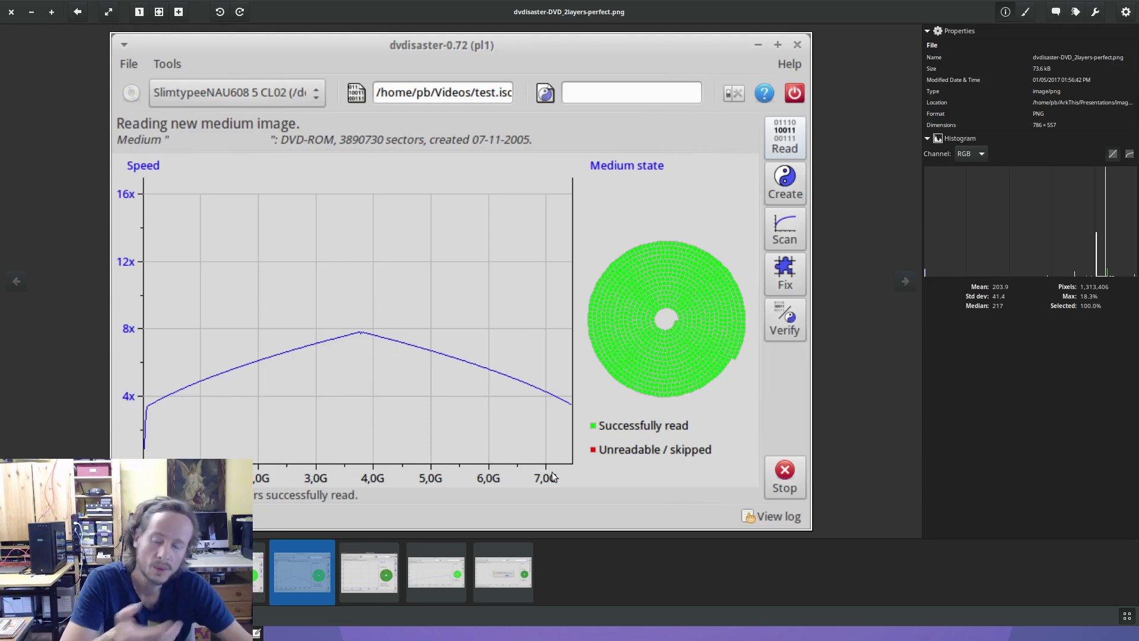
key("Right")
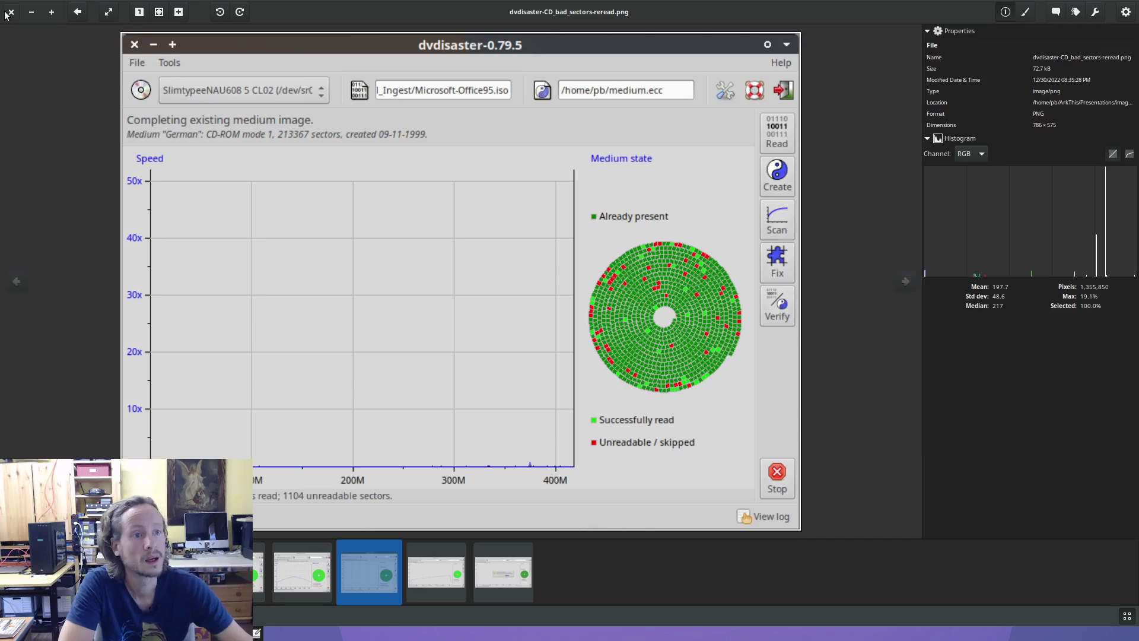
Step: Minimize the image viewer, switch back to the dvdisaster window and stop the ongoing reading of the disc into medium.iso
left_click(34, 15)
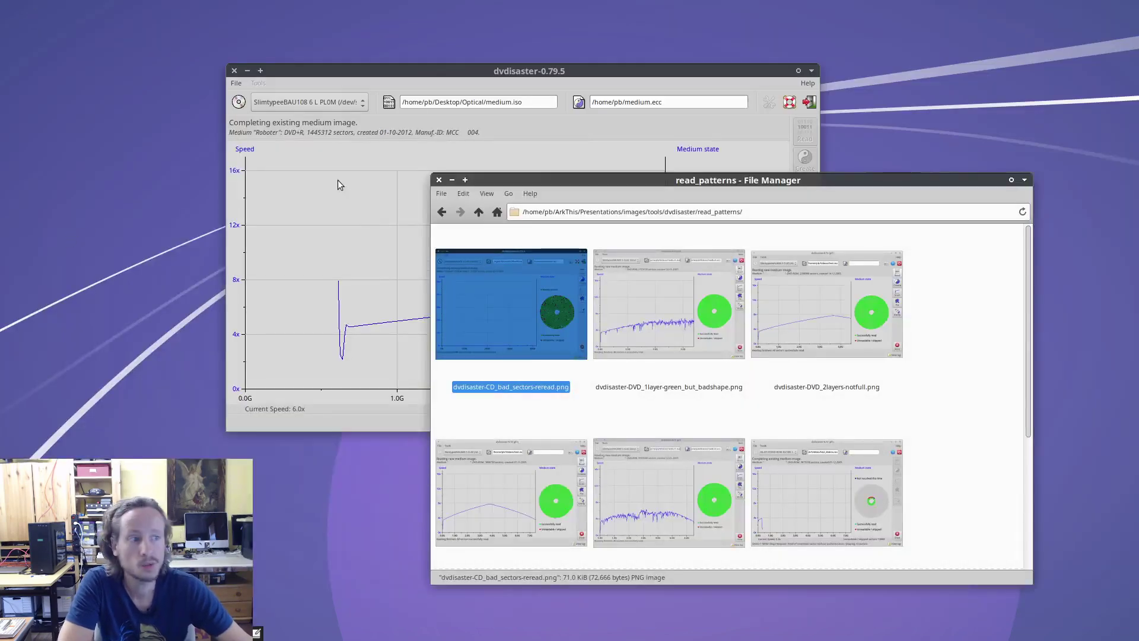
left_click(247, 70)
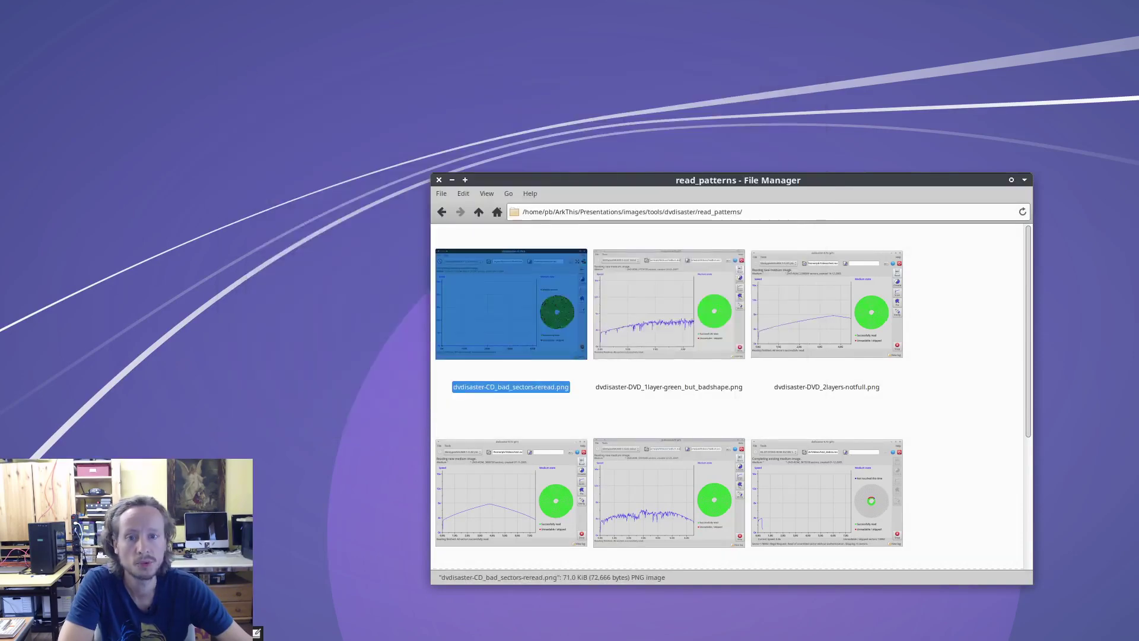
key("alt+Tab")
key("Tab")
key("Tab")
key("Tab")
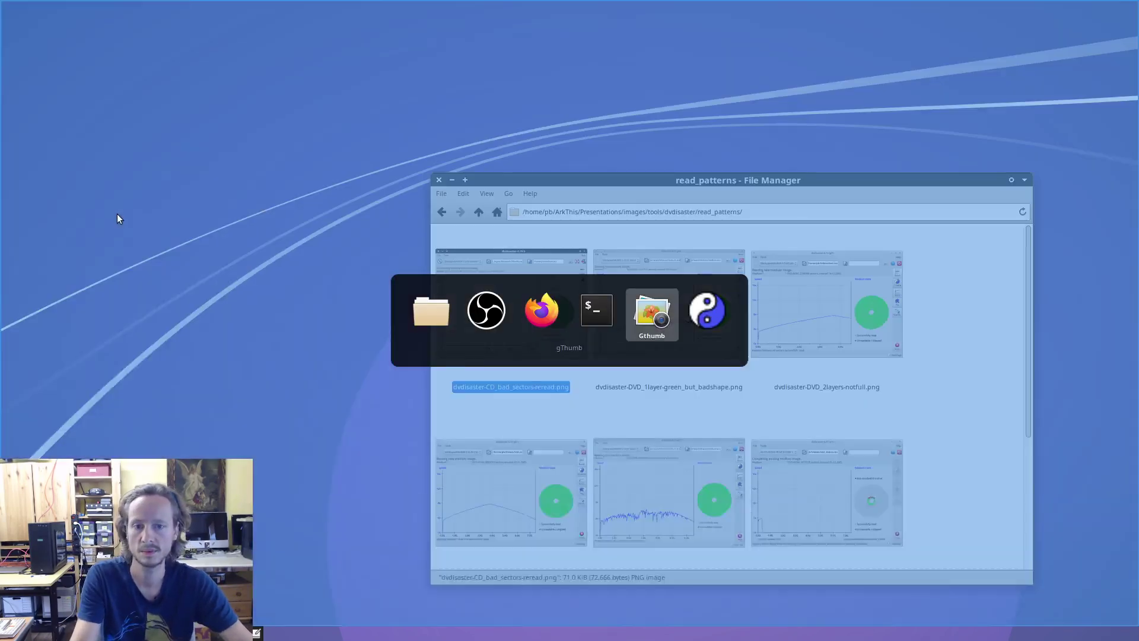
key("Tab")
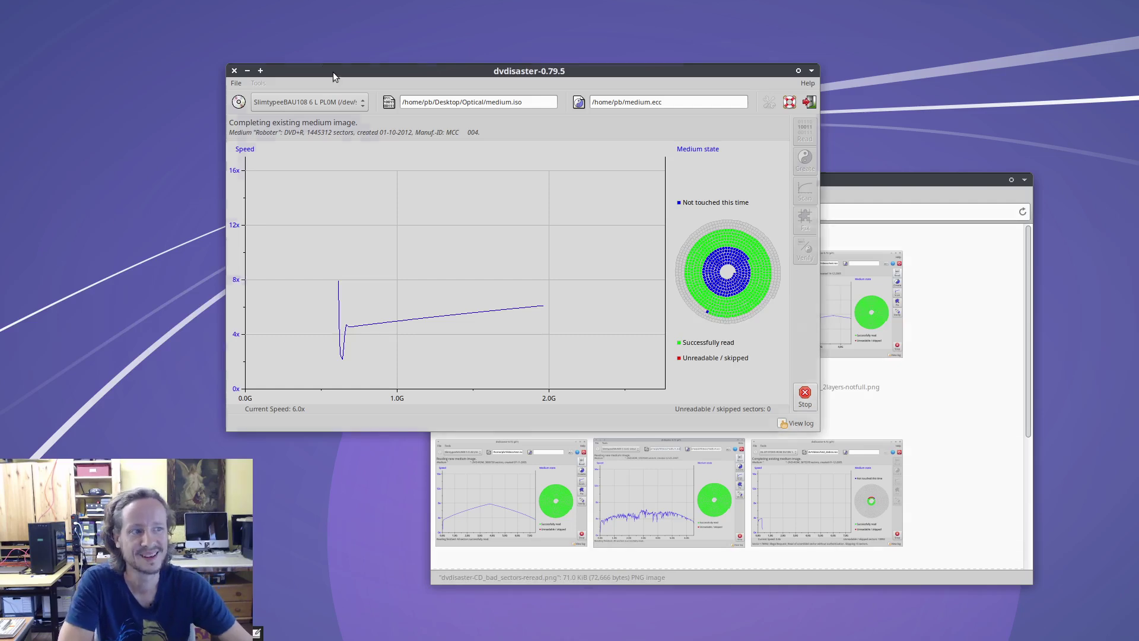
left_click_drag(333, 72, 322, 60)
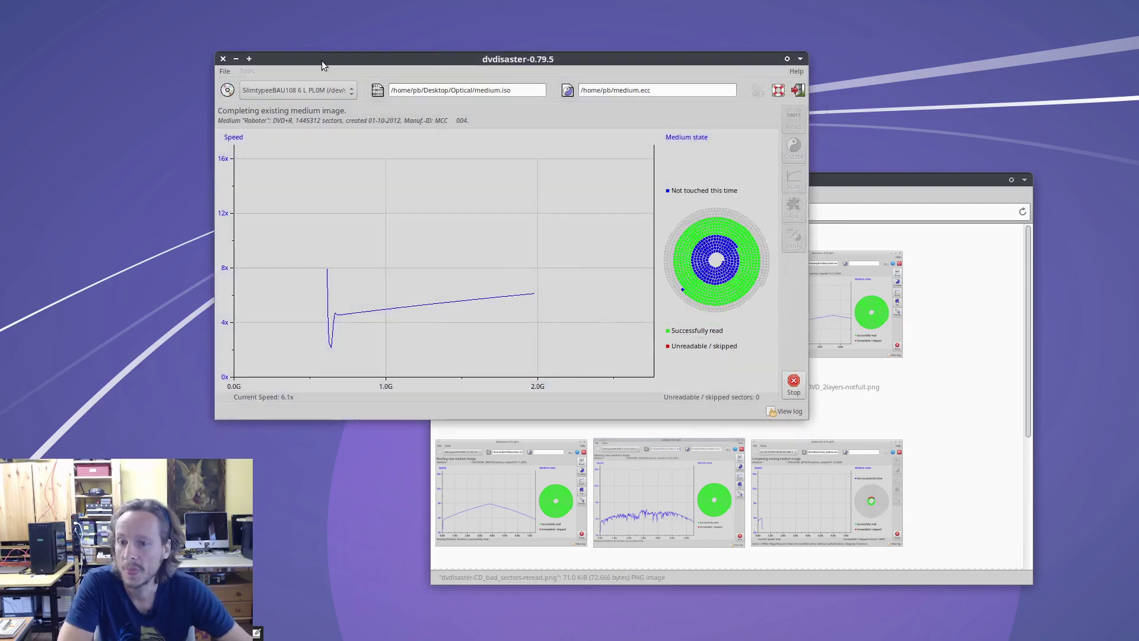
left_click(796, 386)
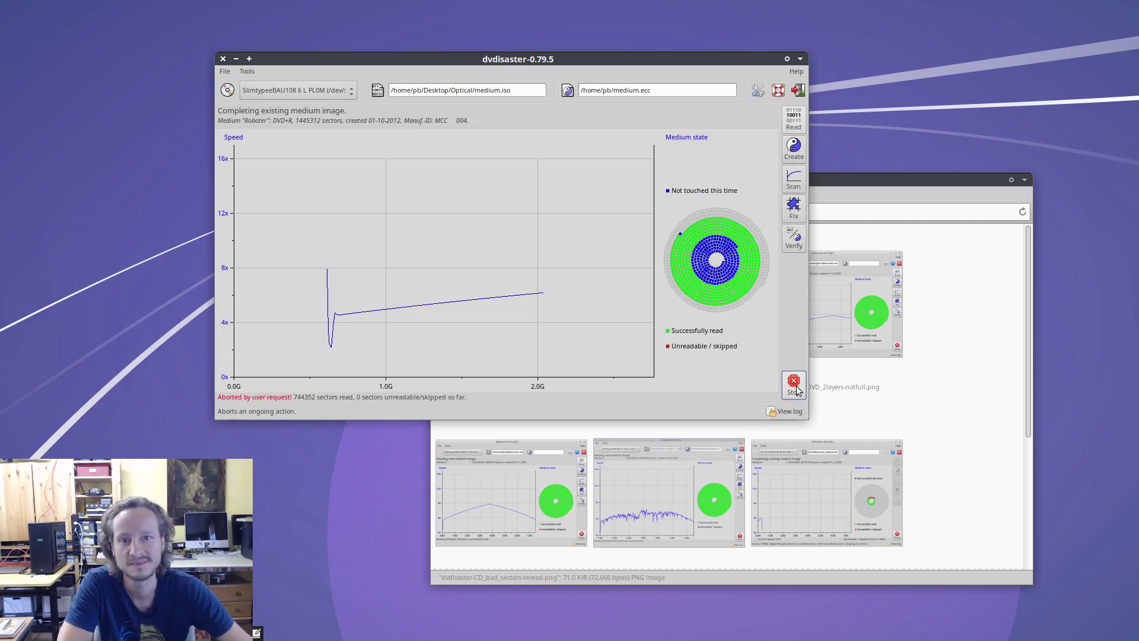